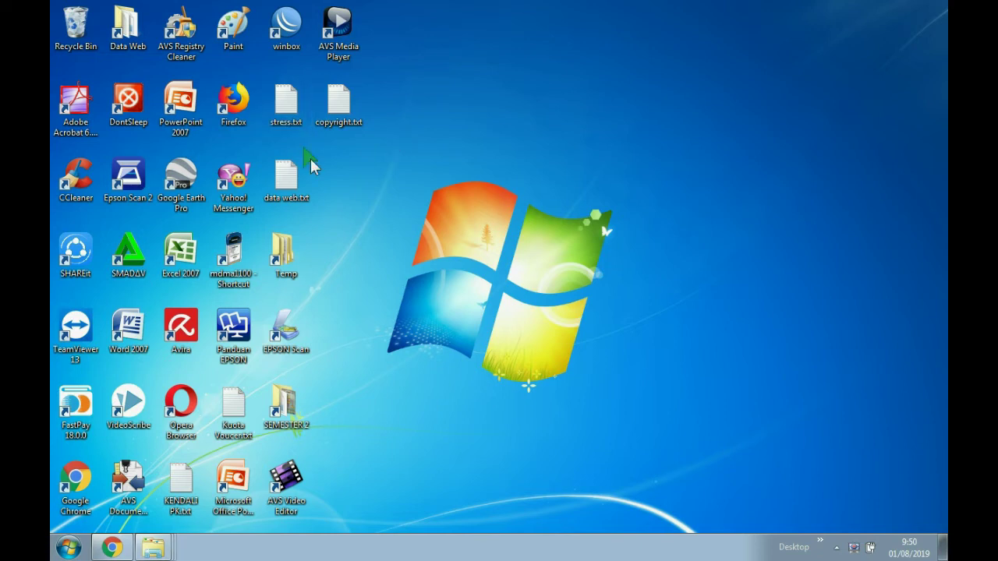
- Launch WinBox, connect to the router at 192.168.88.1, and remove its default configuration
{"action": "double_click", "coordinate": [286, 27]}
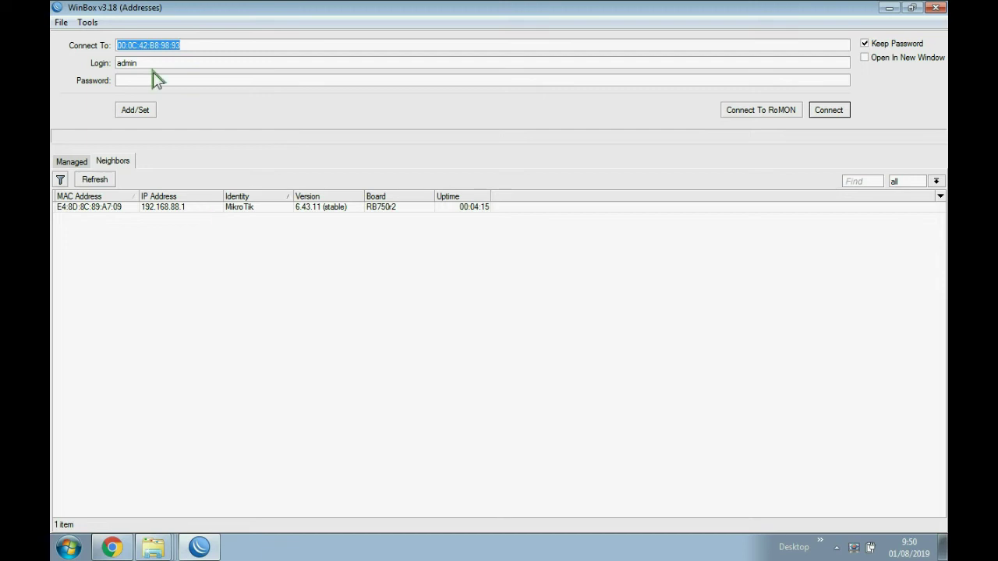
{"action": "key", "text": "Tab"}
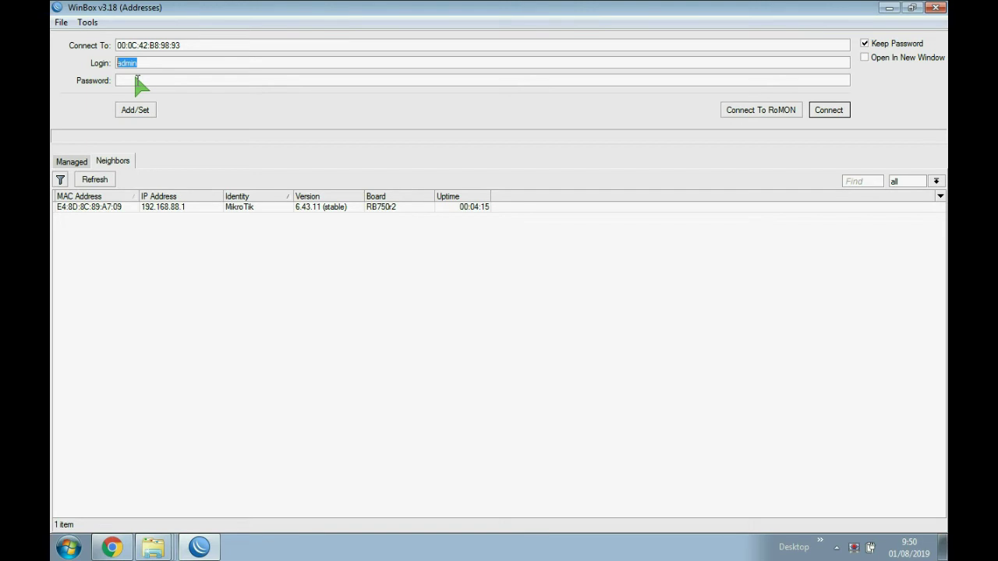
{"action": "left_click", "coordinate": [468, 207]}
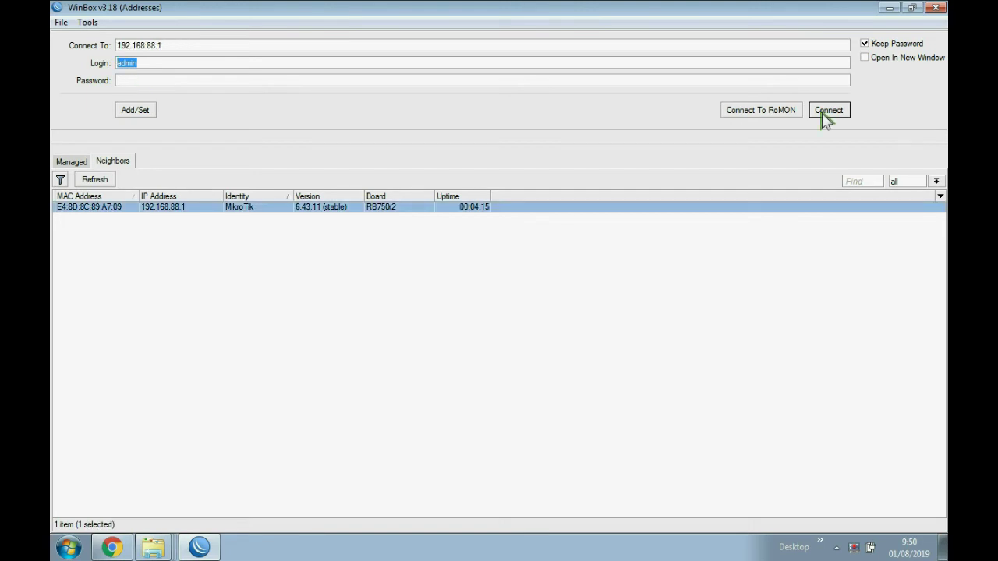
{"action": "left_click", "coordinate": [827, 112]}
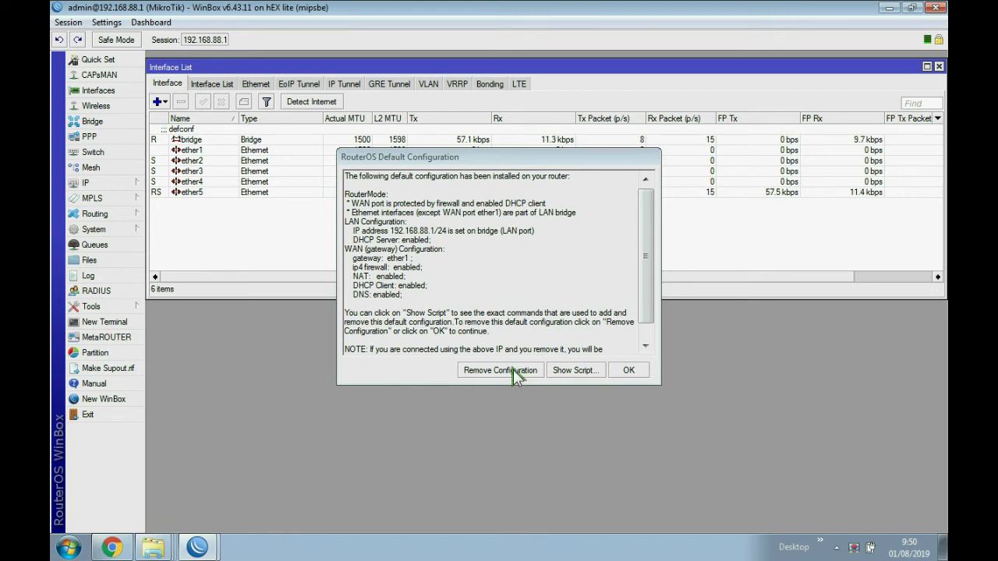
{"action": "left_click", "coordinate": [513, 370]}
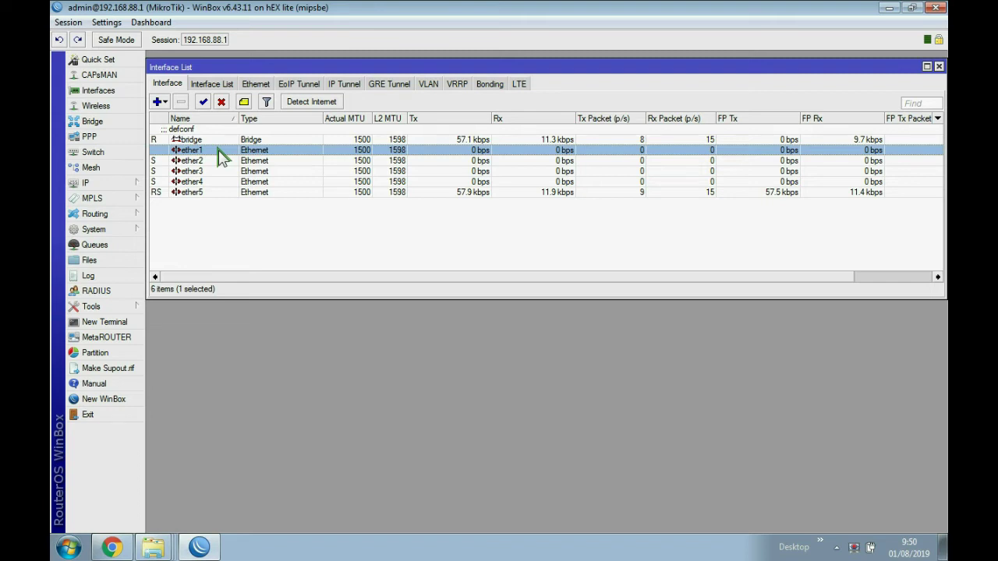
- Rename interface ether1 to ether1-internet in its properties
{"action": "double_click", "coordinate": [220, 151]}
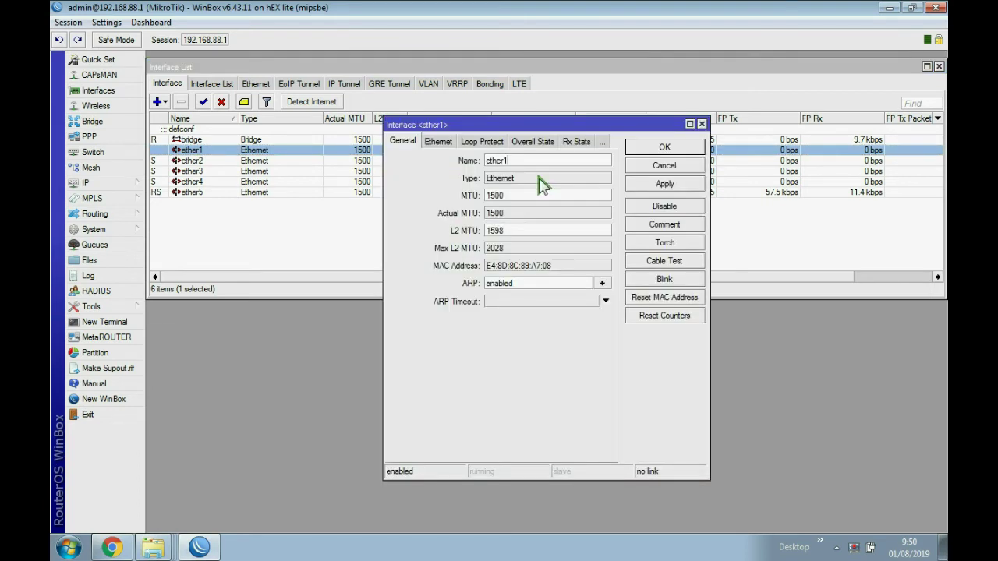
{"action": "type", "text": "-internet"}
{"action": "key", "text": "Return"}
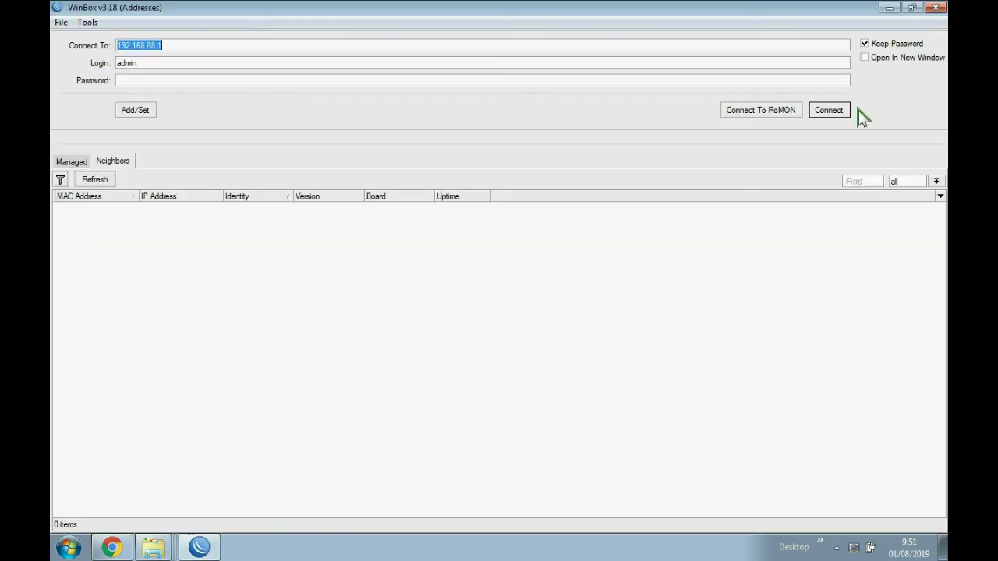
- Abandon the stalled 192.168.88.1 connection, log in by MAC E4:8D:8C:89:A7:0A, and close the Terminal
{"action": "left_click", "coordinate": [829, 110]}
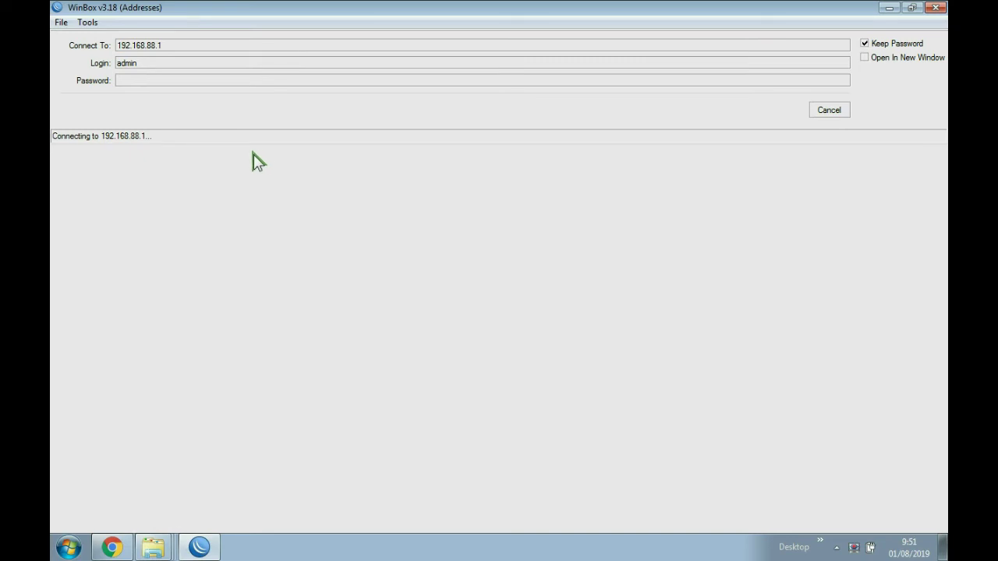
{"action": "left_click", "coordinate": [829, 110]}
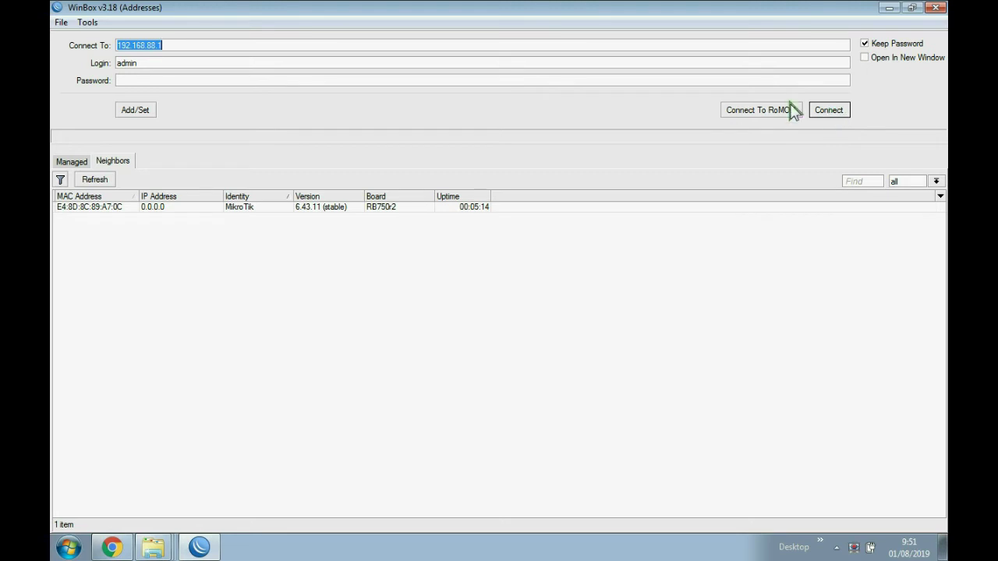
{"action": "left_click", "coordinate": [244, 211]}
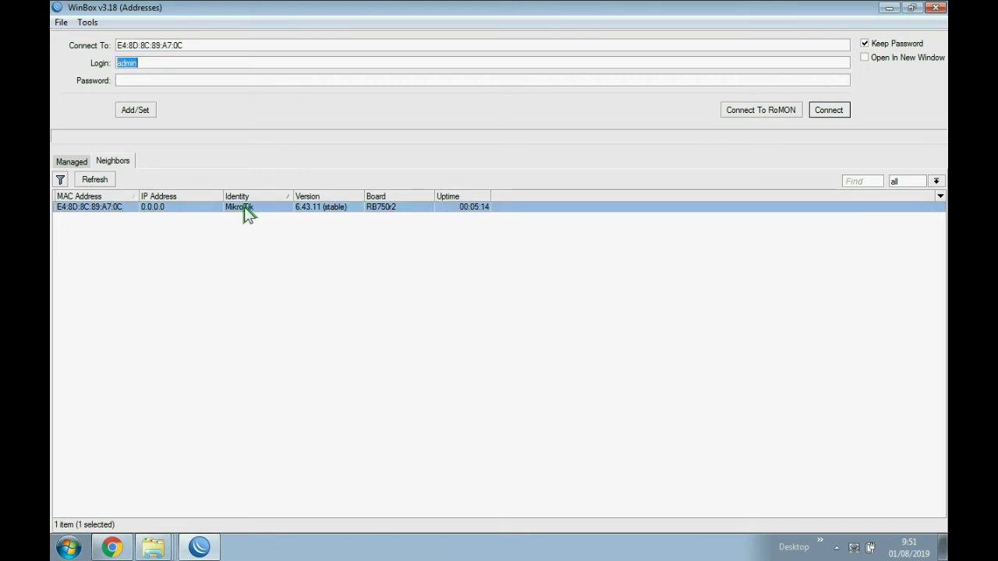
{"action": "left_click", "coordinate": [828, 111]}
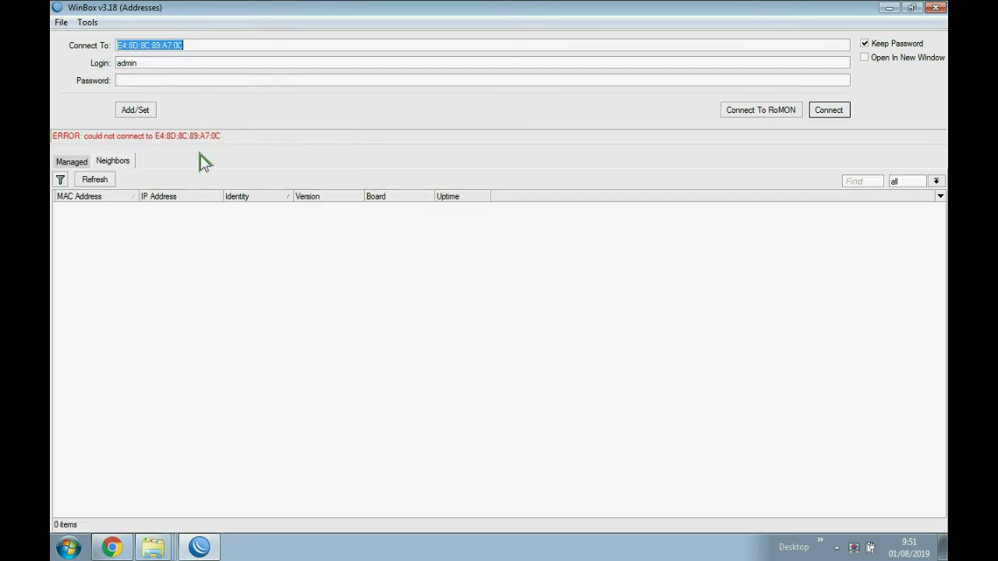
{"action": "left_click", "coordinate": [191, 209]}
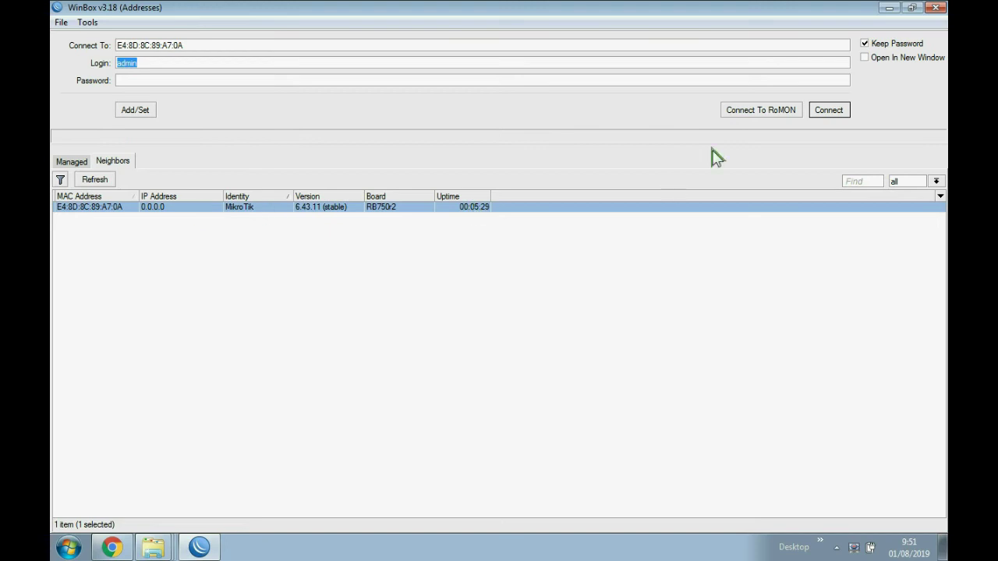
{"action": "left_click", "coordinate": [829, 113]}
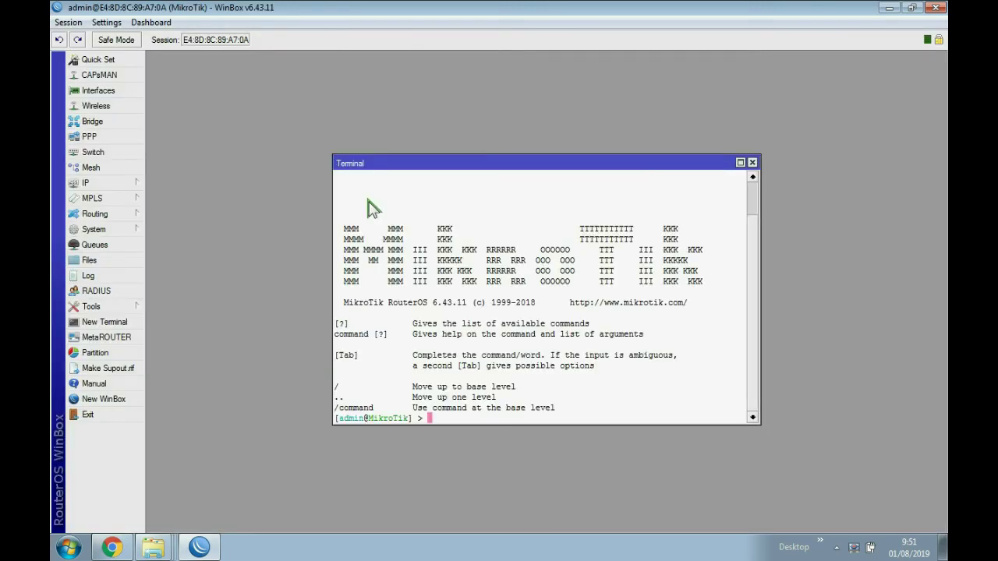
{"action": "left_click", "coordinate": [752, 162]}
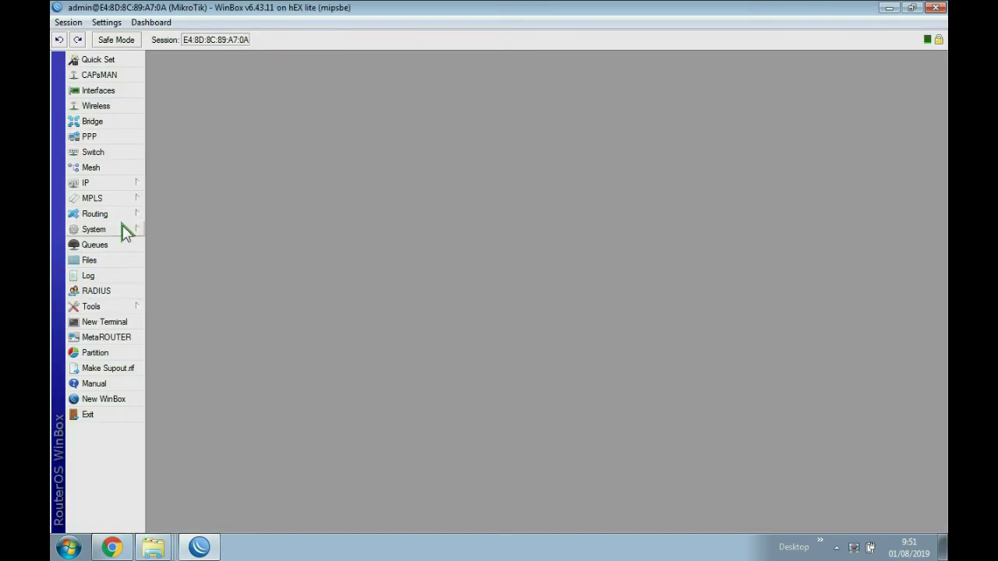
- Rename ether1 to ether1-internet in the Interface List and apply it
{"action": "left_click", "coordinate": [98, 90]}
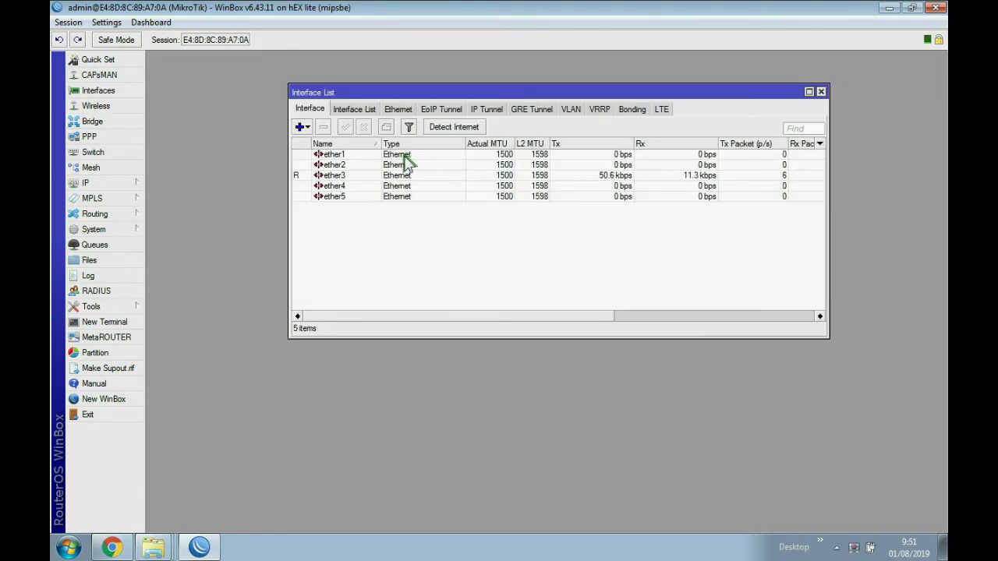
{"action": "left_click", "coordinate": [836, 548]}
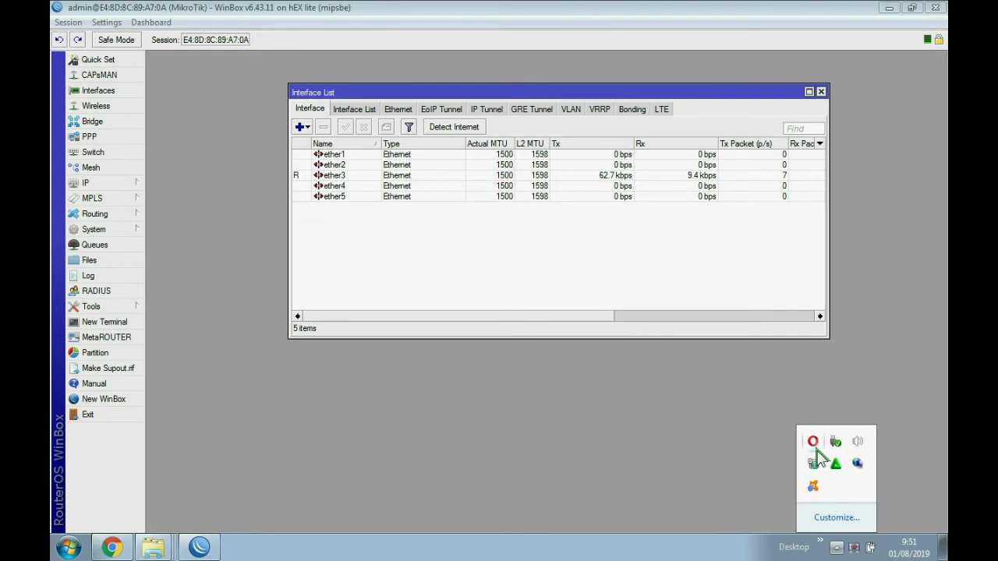
{"action": "left_click", "coordinate": [814, 463]}
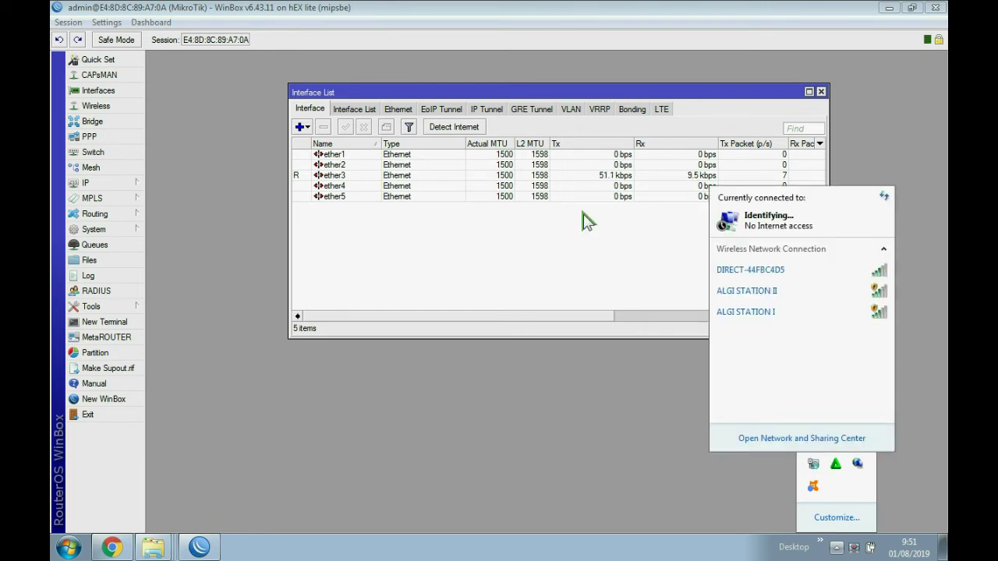
{"action": "left_click", "coordinate": [406, 156]}
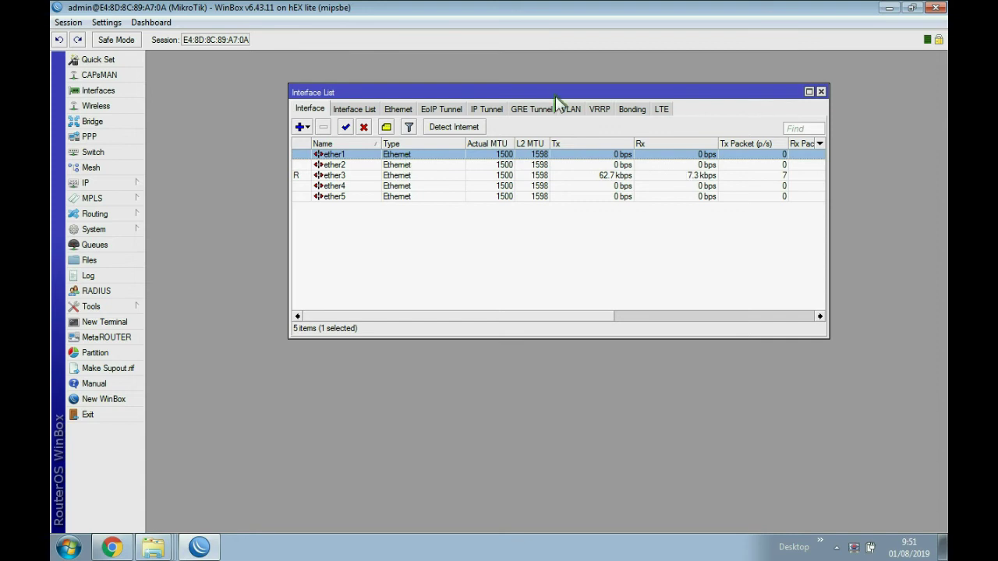
{"action": "left_click_drag", "start_coordinate": [546, 97], "coordinate": [492, 75]}
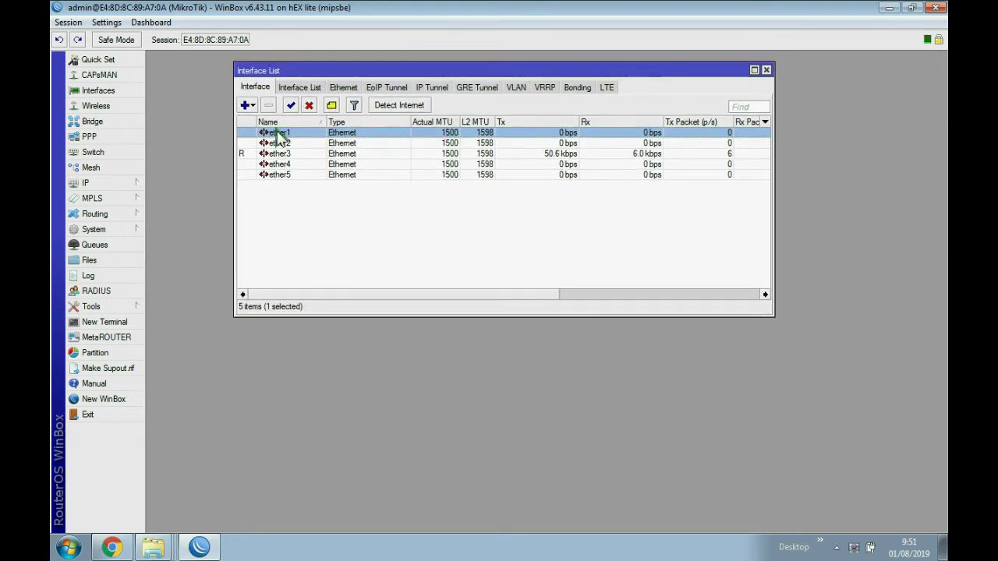
{"action": "double_click", "coordinate": [279, 134]}
{"action": "left_click", "coordinate": [334, 116]}
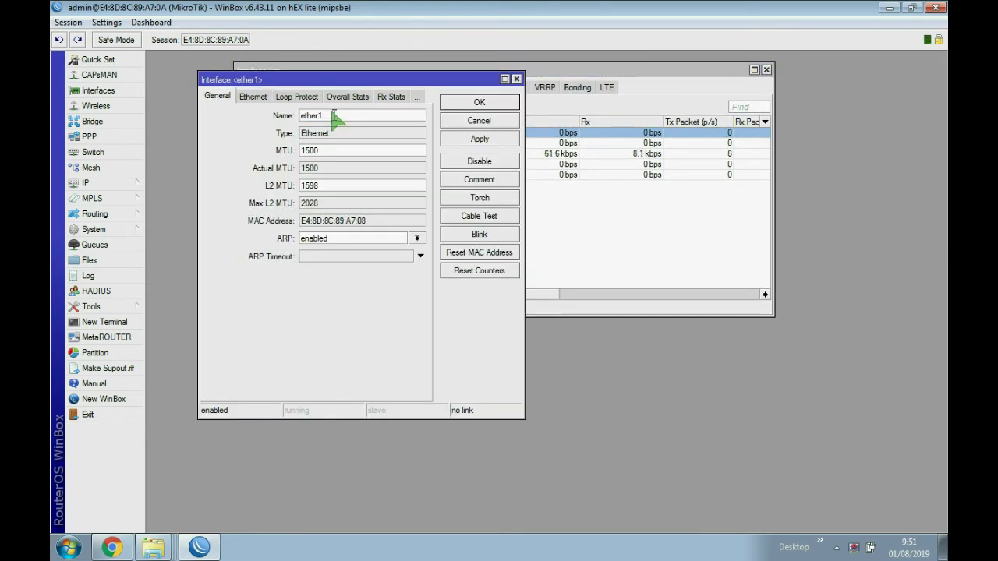
{"action": "type", "text": "-internet"}
{"action": "left_click", "coordinate": [481, 137]}
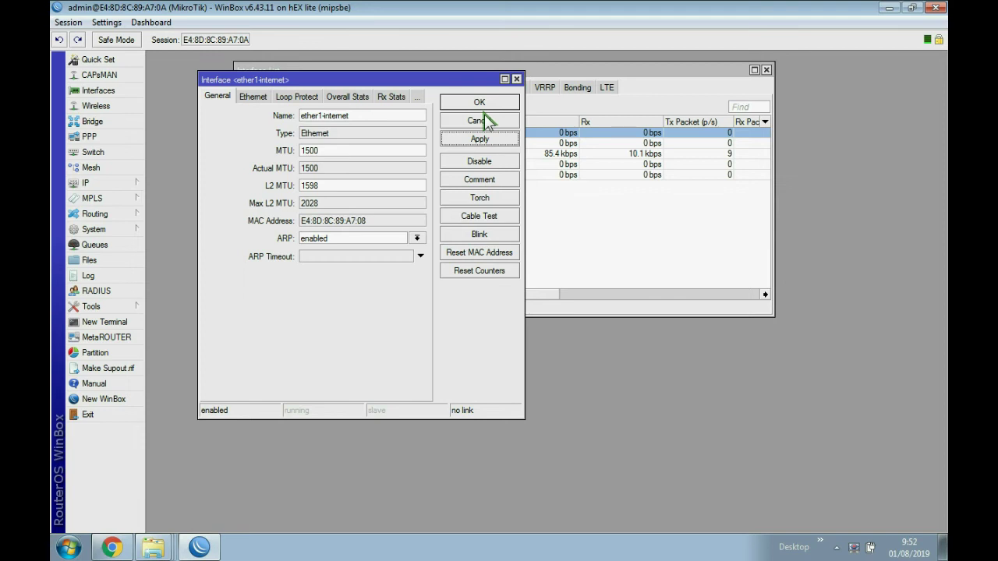
{"action": "left_click", "coordinate": [484, 117]}
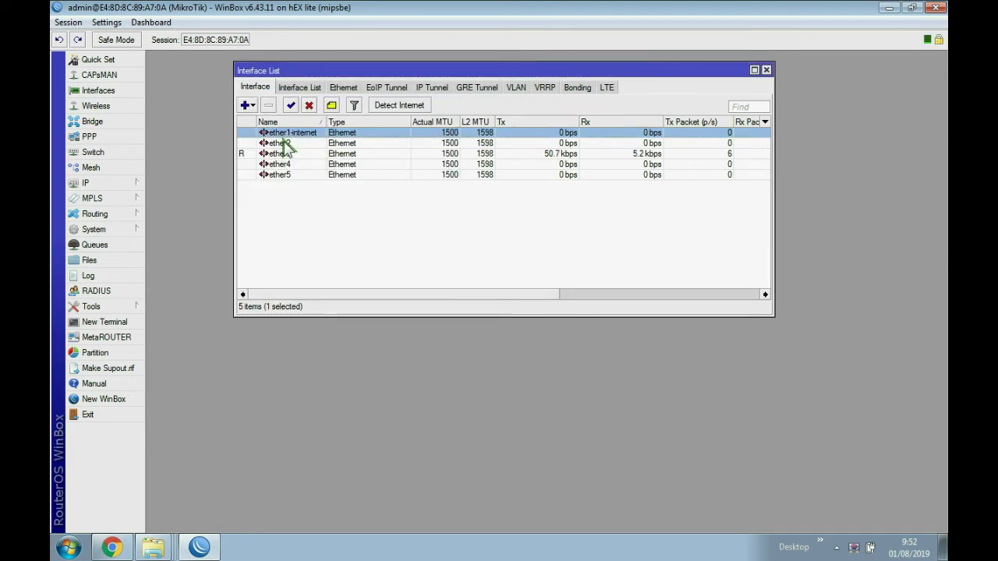
- Rename ether2 to ether2-wifi and close the Interface List
{"action": "double_click", "coordinate": [285, 144]}
{"action": "left_click", "coordinate": [338, 115]}
{"action": "type", "text": "-w"}
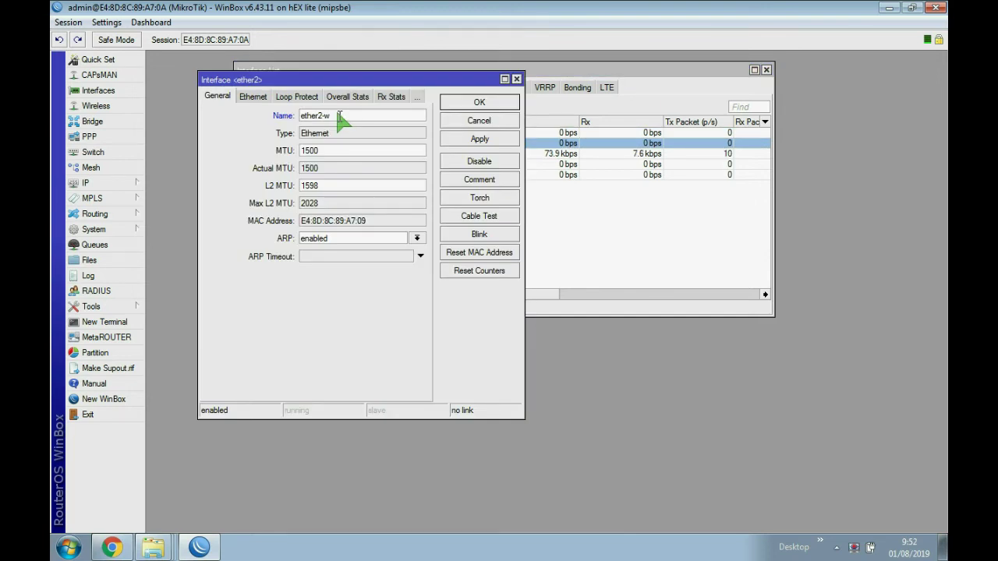
{"action": "type", "text": "ifi"}
{"action": "key", "text": "Return"}
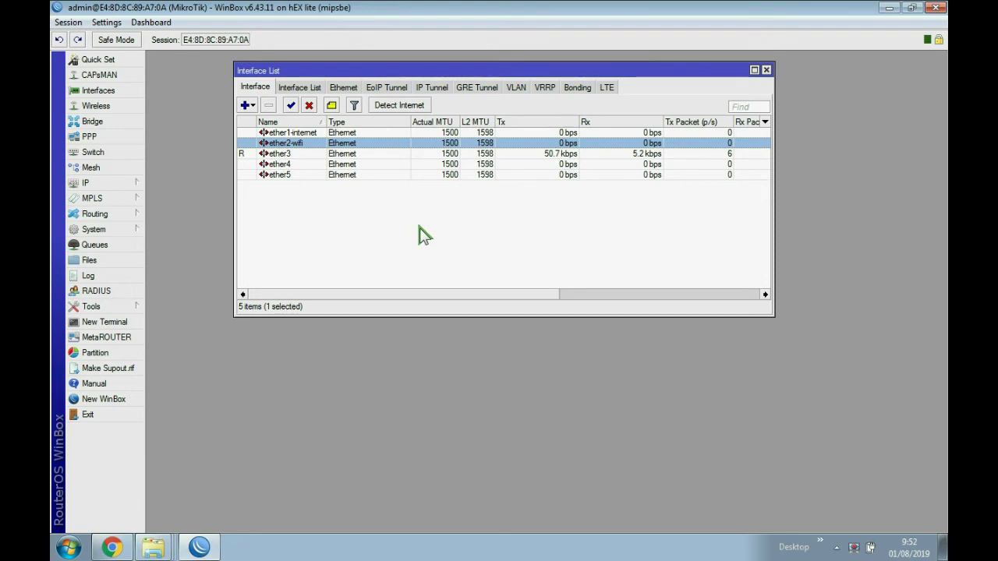
{"action": "key", "text": "Escape"}
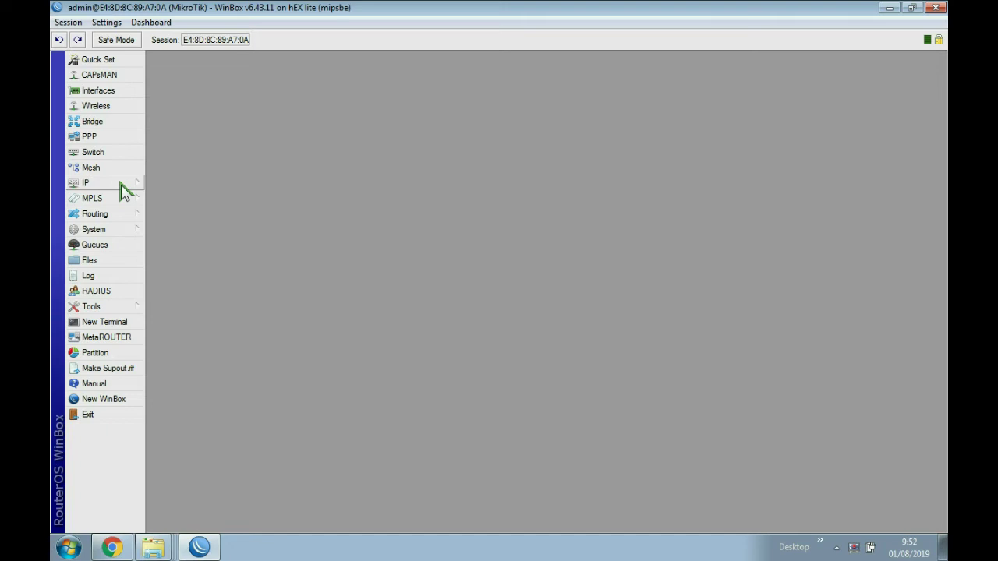
{"action": "left_click", "coordinate": [122, 186]}
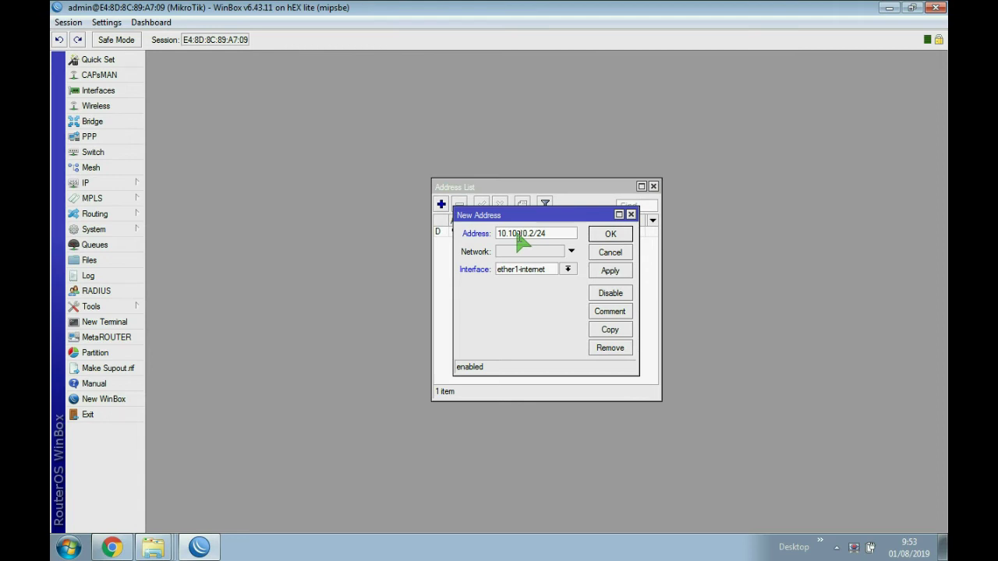
- Confirm the 10.10.10.2/24 address on ether2-wifi and close the Address List
{"action": "key", "text": "Return"}
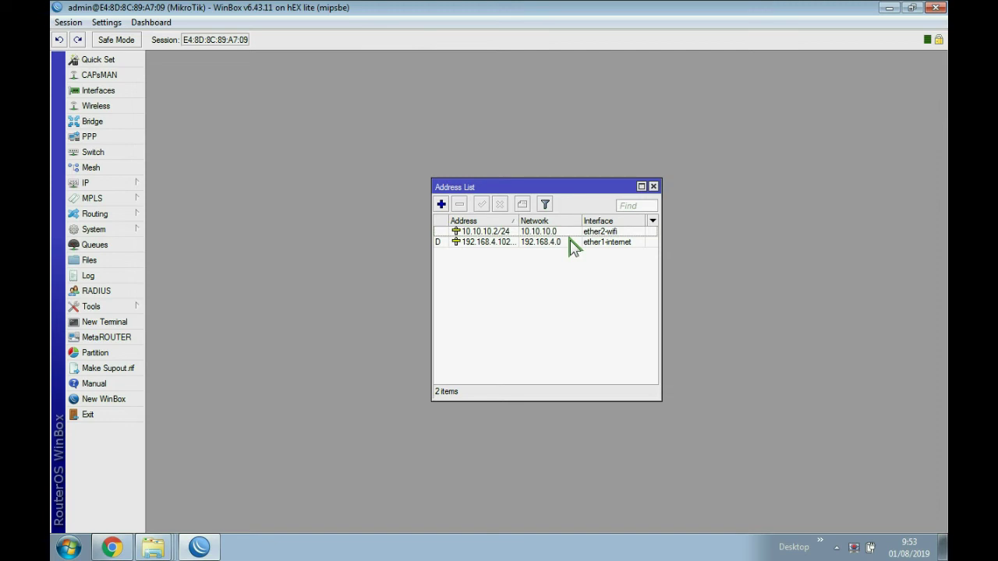
{"action": "left_click", "coordinate": [653, 187]}
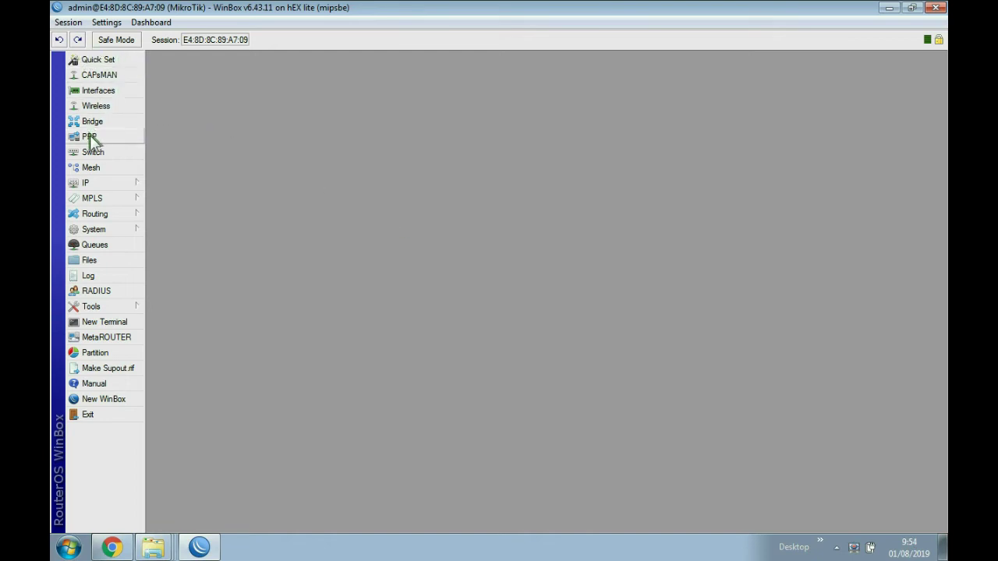
{"action": "left_click", "coordinate": [88, 182]}
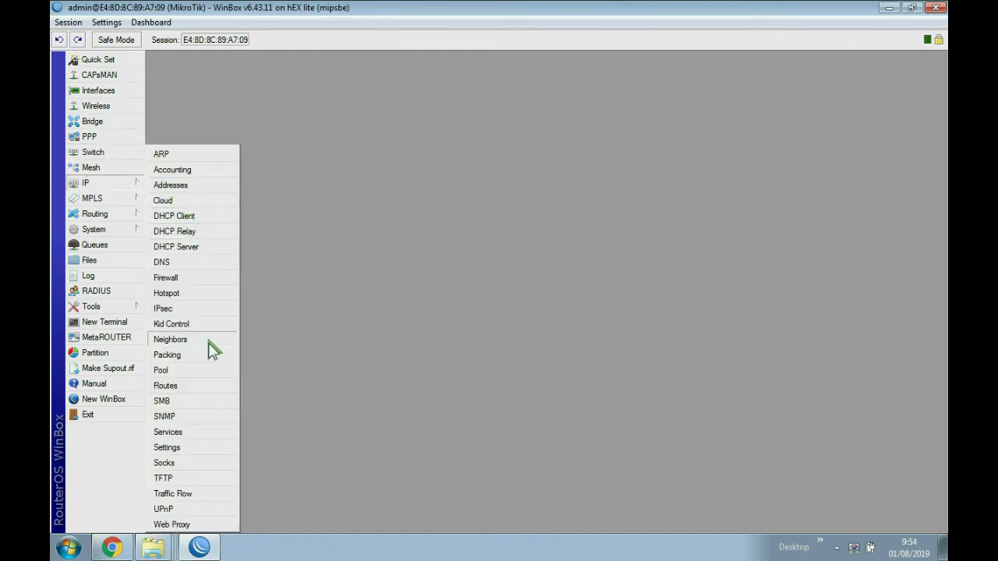
{"action": "left_click", "coordinate": [185, 386]}
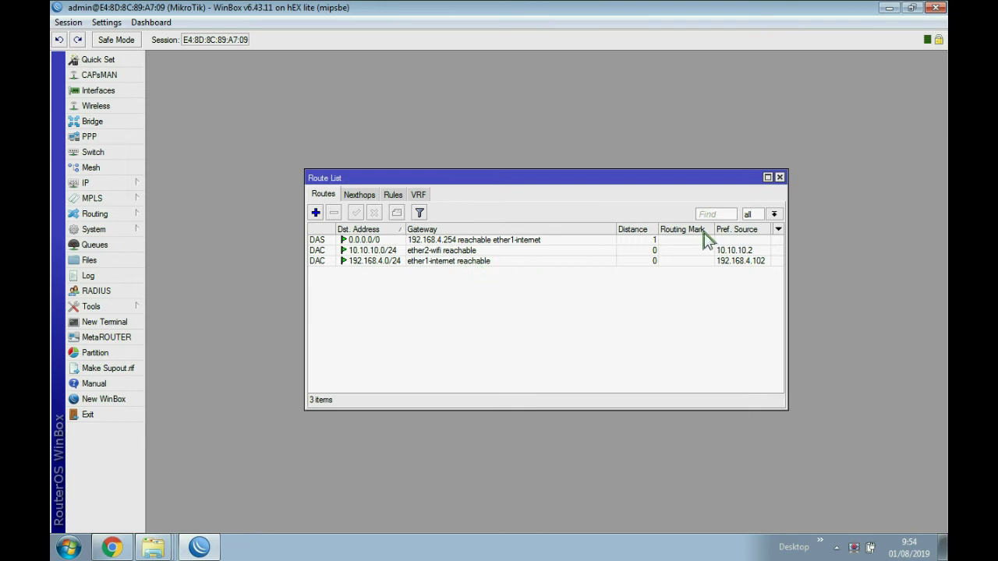
{"action": "key", "text": "Escape"}
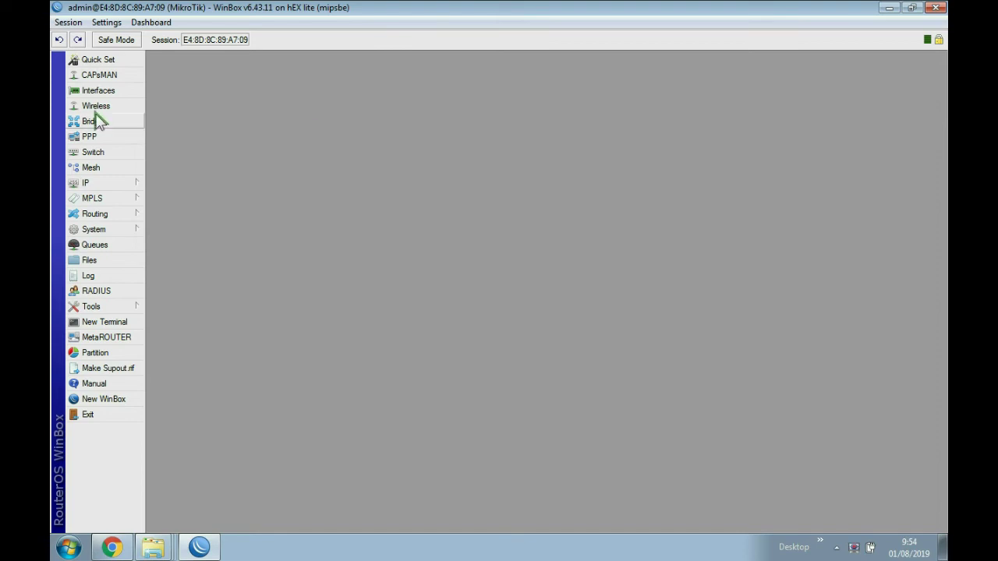
- Tick Allow Remote Requests in the router's DNS settings and save them
{"action": "left_click", "coordinate": [101, 182]}
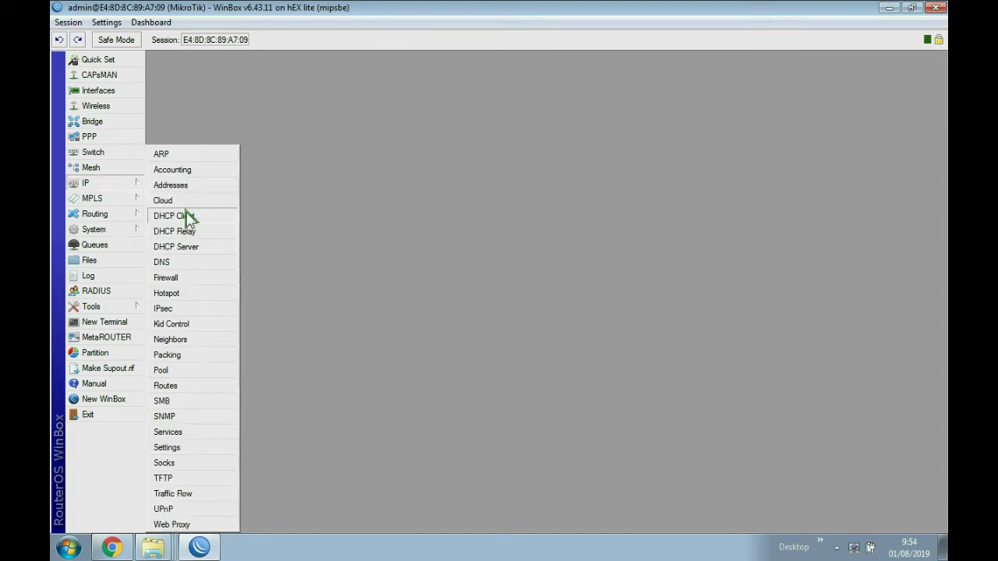
{"action": "left_click", "coordinate": [163, 262]}
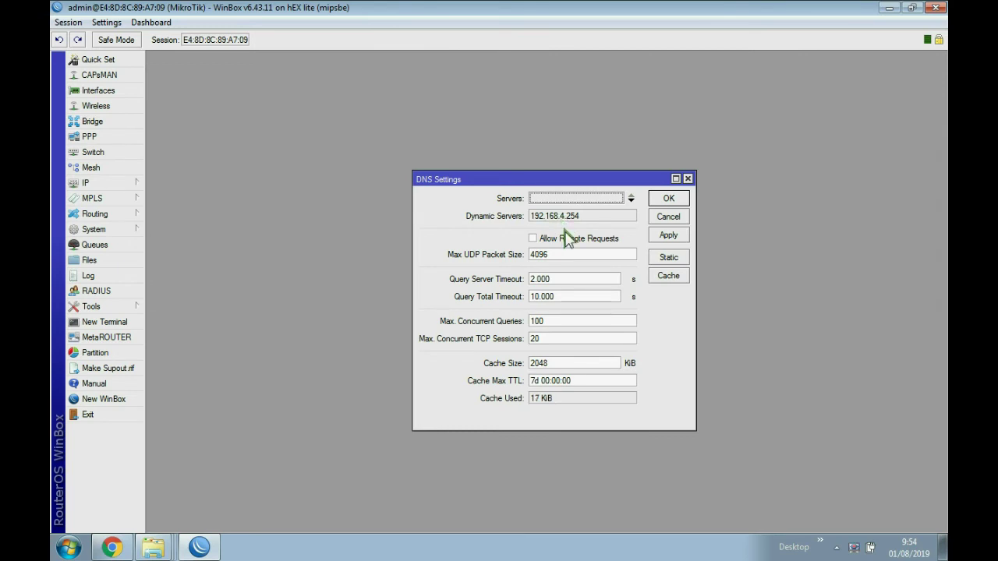
{"action": "left_click", "coordinate": [550, 238]}
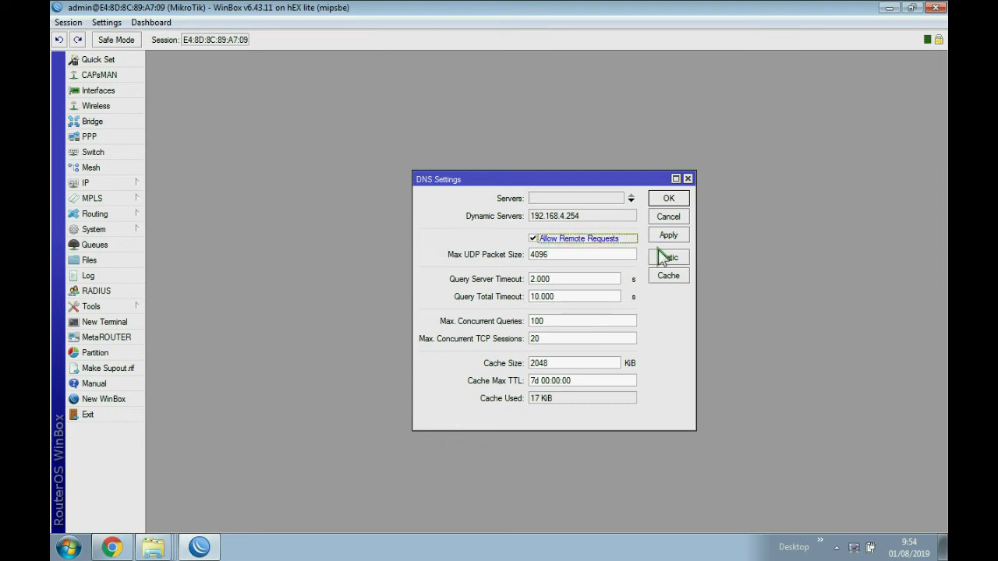
{"action": "left_click", "coordinate": [661, 201]}
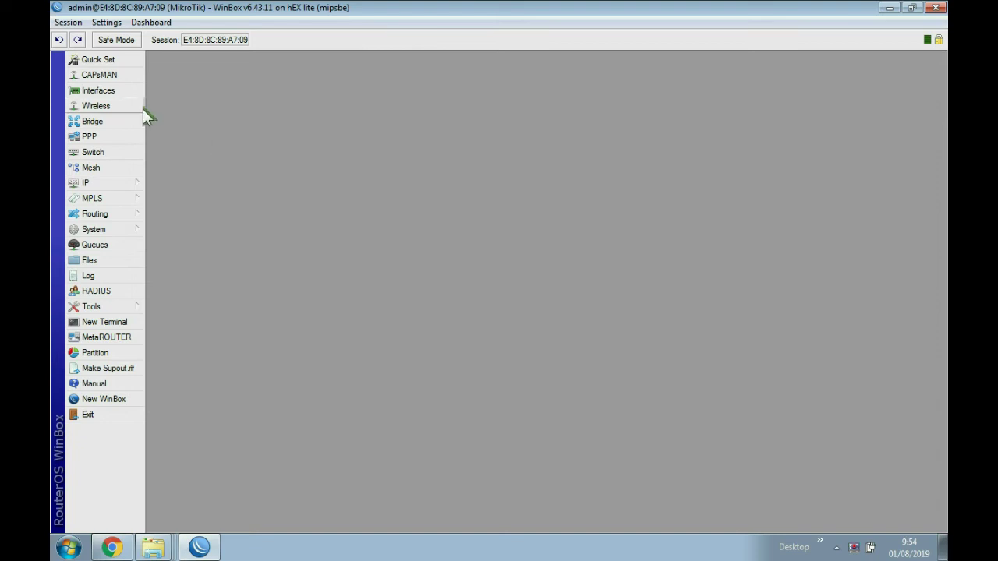
{"action": "left_click", "coordinate": [87, 184]}
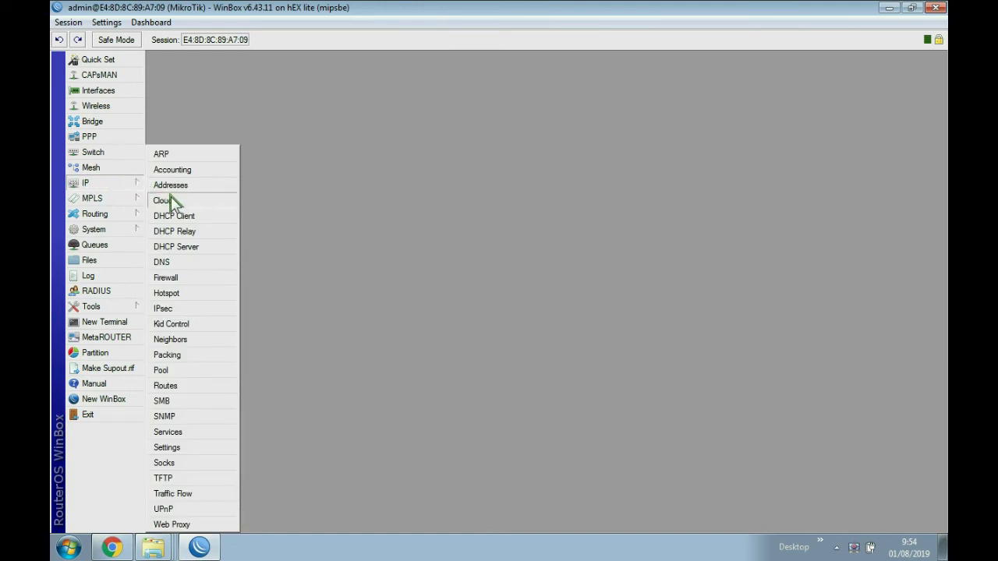
- Add a NAT rule with chain srcnat, out-interface ether1-internet and action masquerade
{"action": "left_click", "coordinate": [175, 277]}
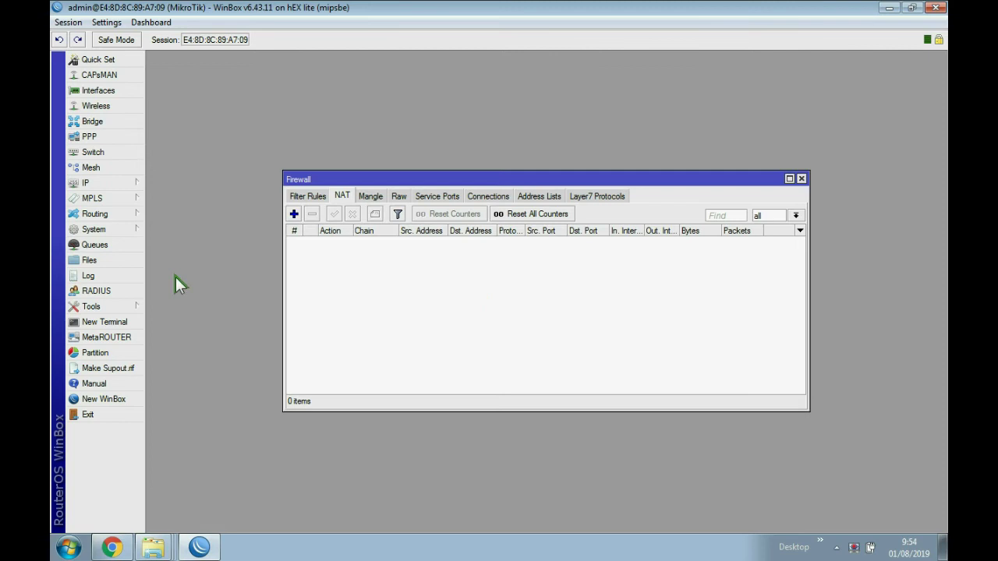
{"action": "left_click", "coordinate": [293, 214]}
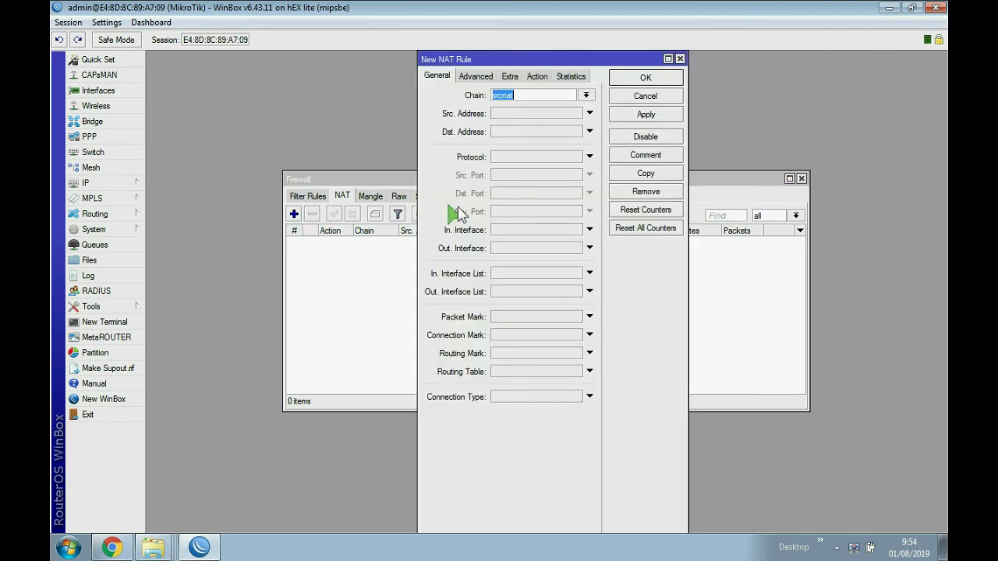
{"action": "left_click", "coordinate": [526, 95]}
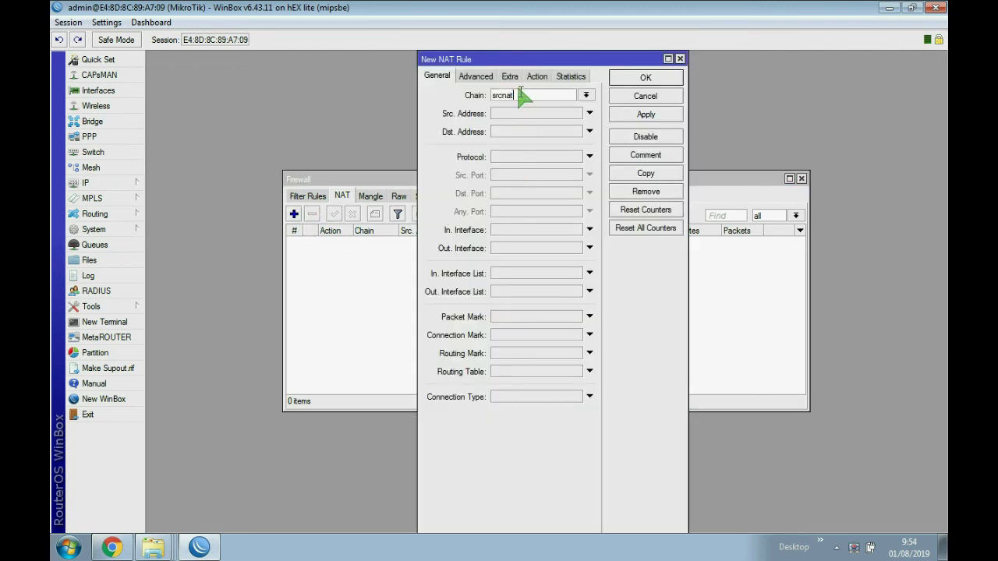
{"action": "left_click", "coordinate": [496, 249]}
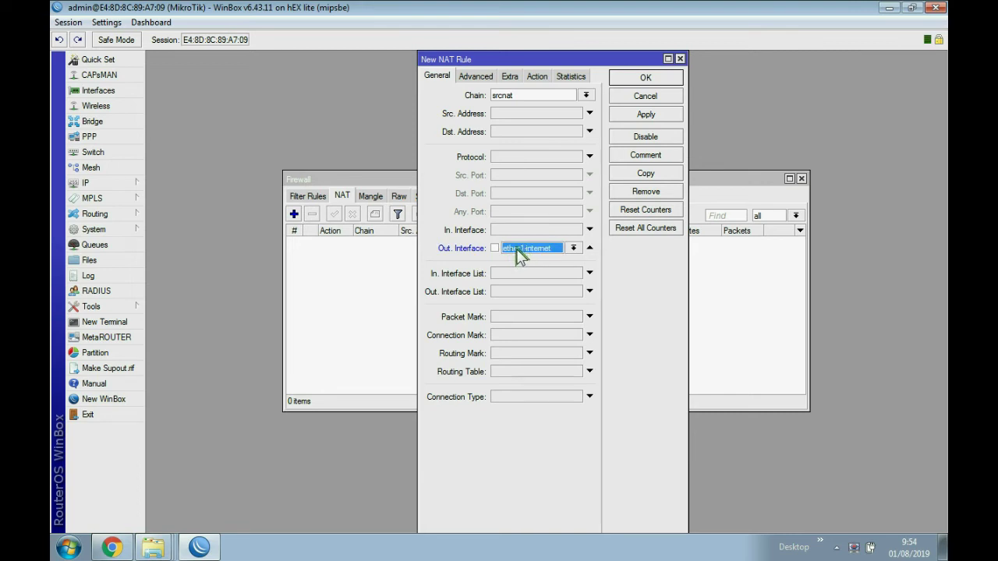
{"action": "left_click", "coordinate": [538, 76]}
{"action": "left_click", "coordinate": [575, 95]}
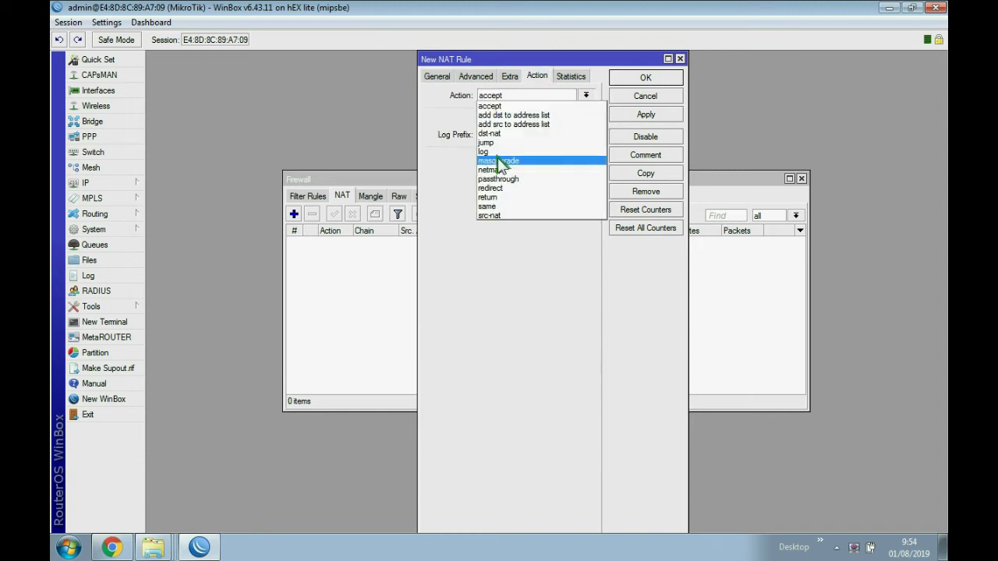
{"action": "left_click", "coordinate": [527, 161]}
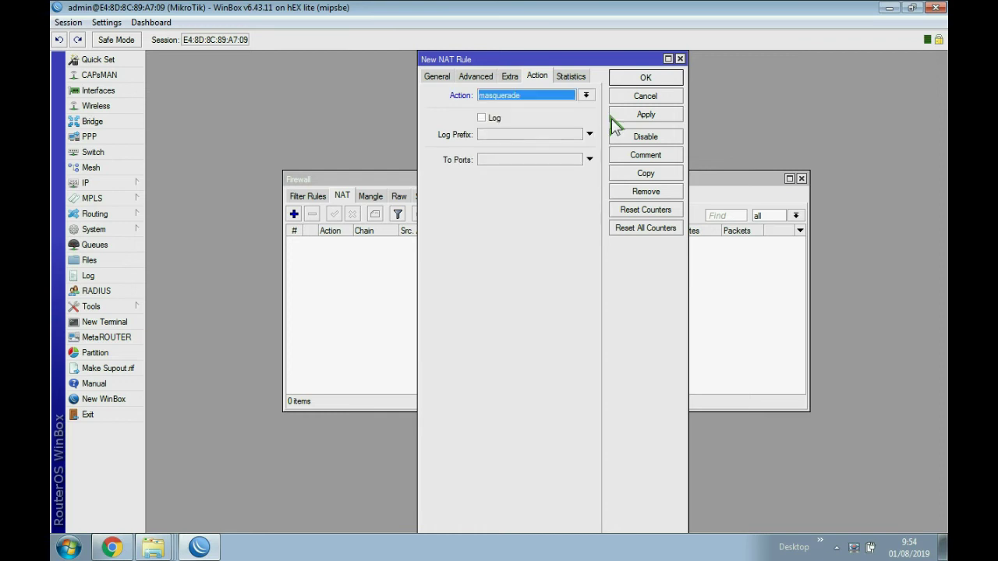
{"action": "left_click", "coordinate": [638, 114]}
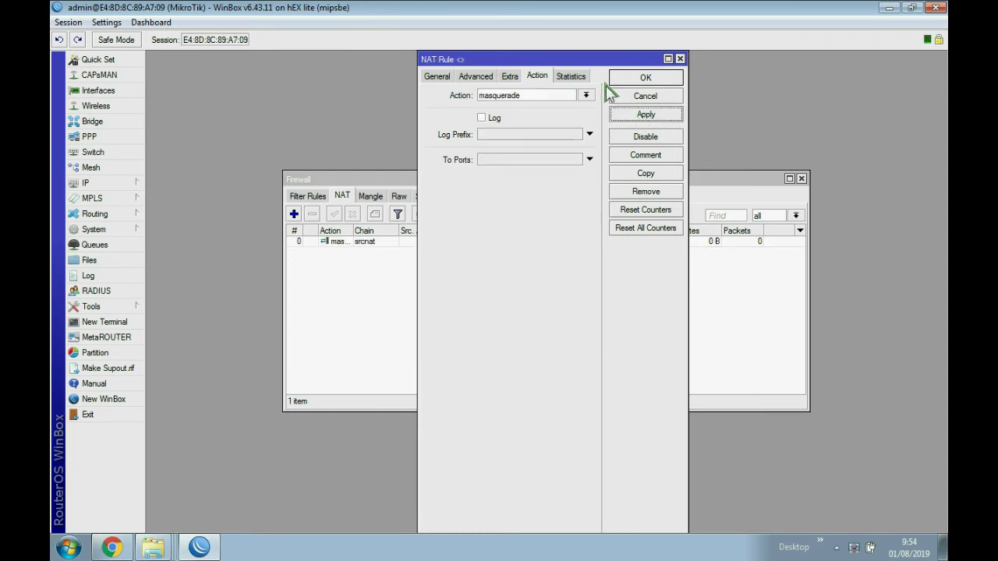
{"action": "left_click", "coordinate": [641, 78]}
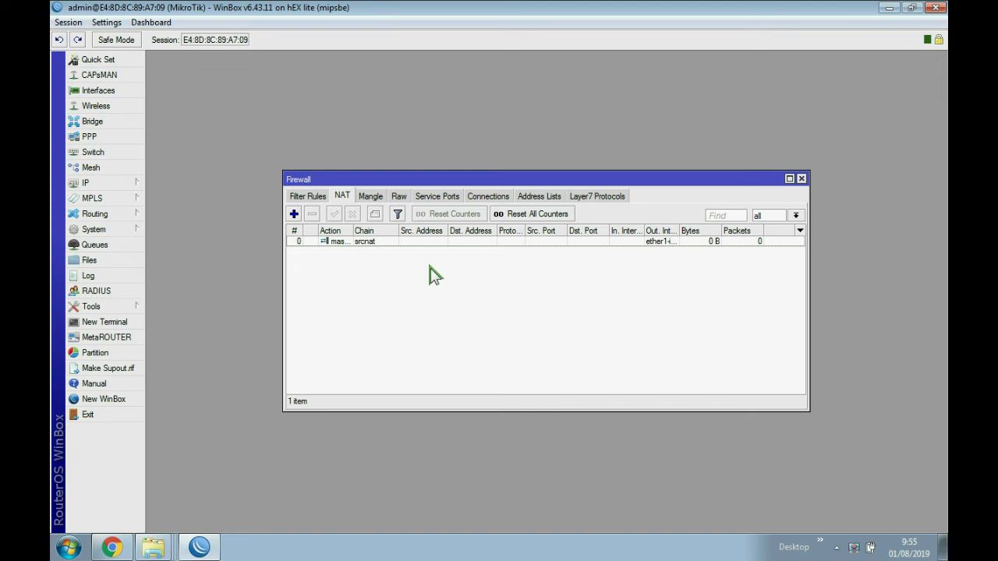
{"action": "left_click", "coordinate": [802, 179]}
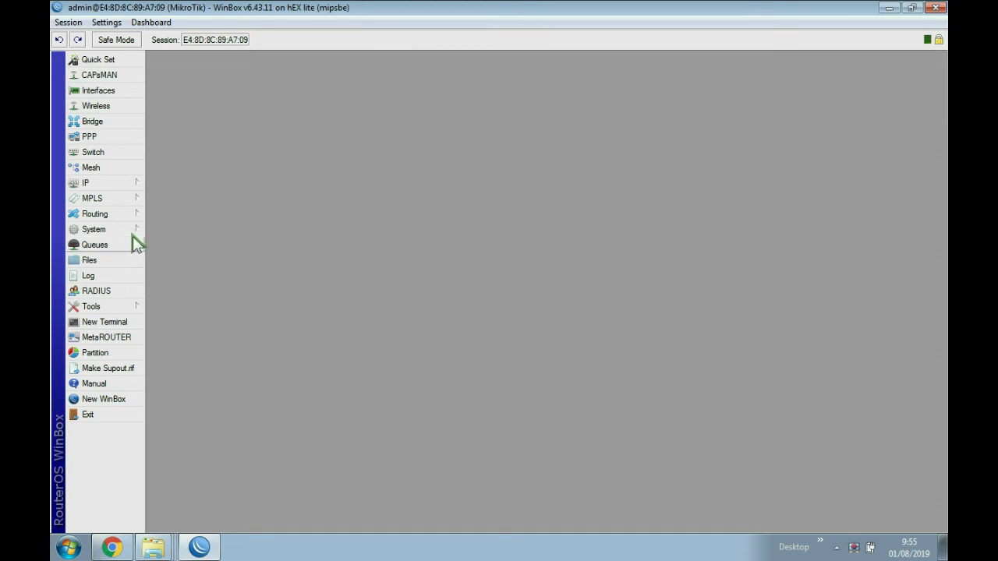
- Run ping google.com in a new, enlarged terminal window
{"action": "left_click", "coordinate": [122, 324]}
{"action": "left_click_drag", "start_coordinate": [613, 163], "coordinate": [621, 134]}
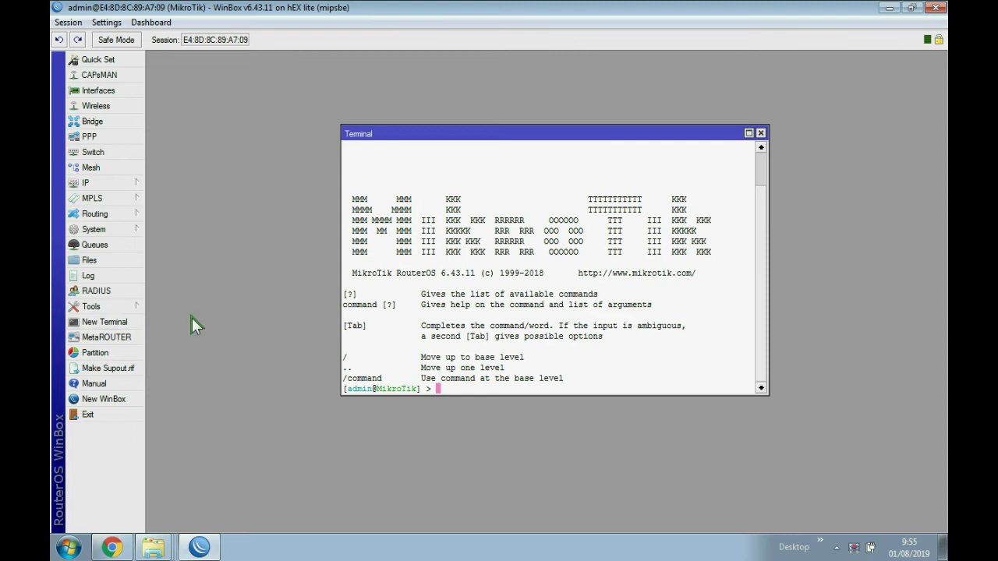
{"action": "left_click_drag", "start_coordinate": [459, 396], "coordinate": [466, 438]}
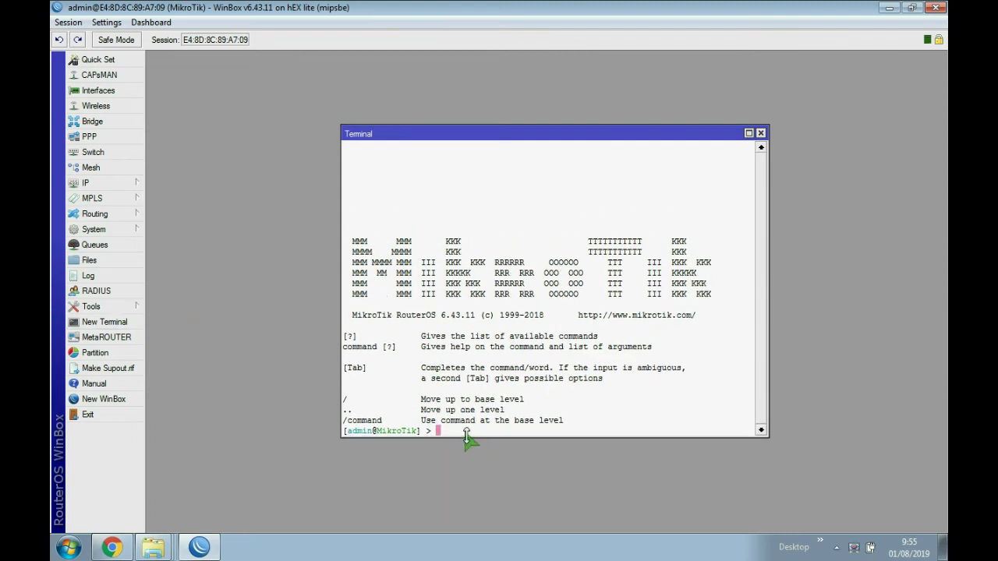
{"action": "left_click_drag", "start_coordinate": [471, 136], "coordinate": [467, 122]}
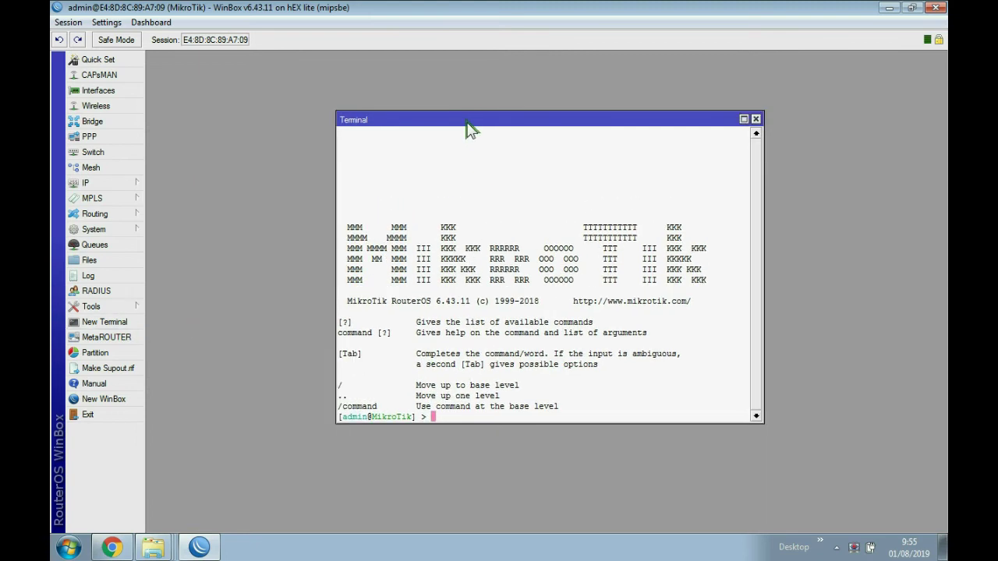
{"action": "type", "text": "goo"}
{"action": "key", "text": "BackSpace"}
{"action": "key", "text": "BackSpace"}
{"action": "key", "text": "BackSpace"}
{"action": "type", "text": "ping google.com"}
{"action": "key", "text": "Return"}
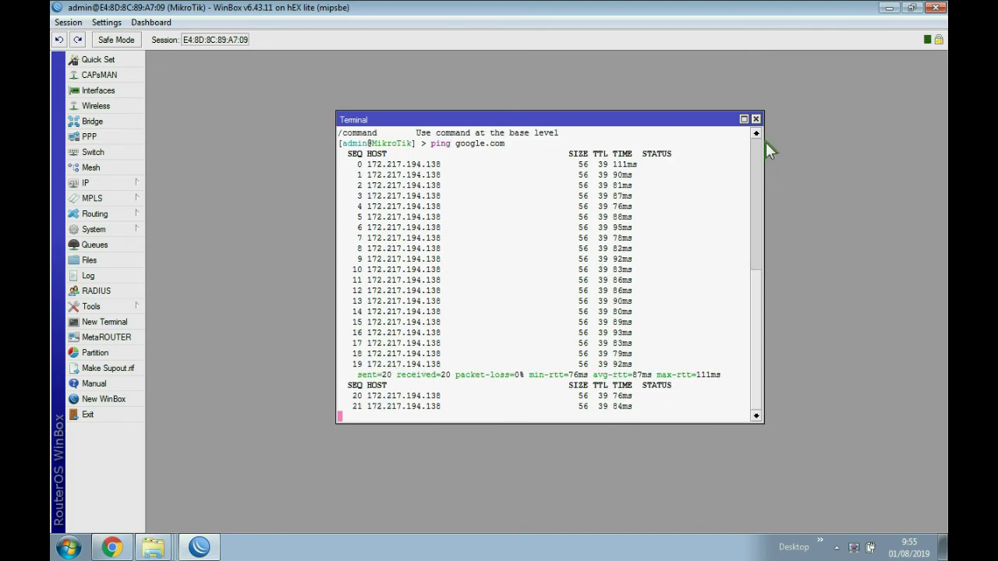
- Close the terminal and launch Hotspot Setup from the Hotspot Servers list
{"action": "left_click", "coordinate": [756, 119]}
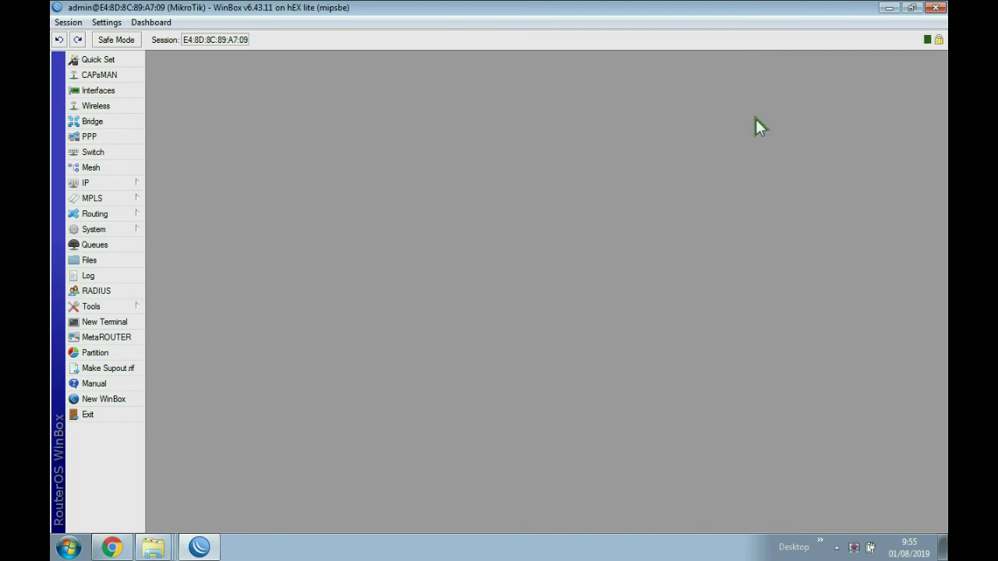
{"action": "left_click", "coordinate": [89, 183]}
{"action": "left_click", "coordinate": [169, 294]}
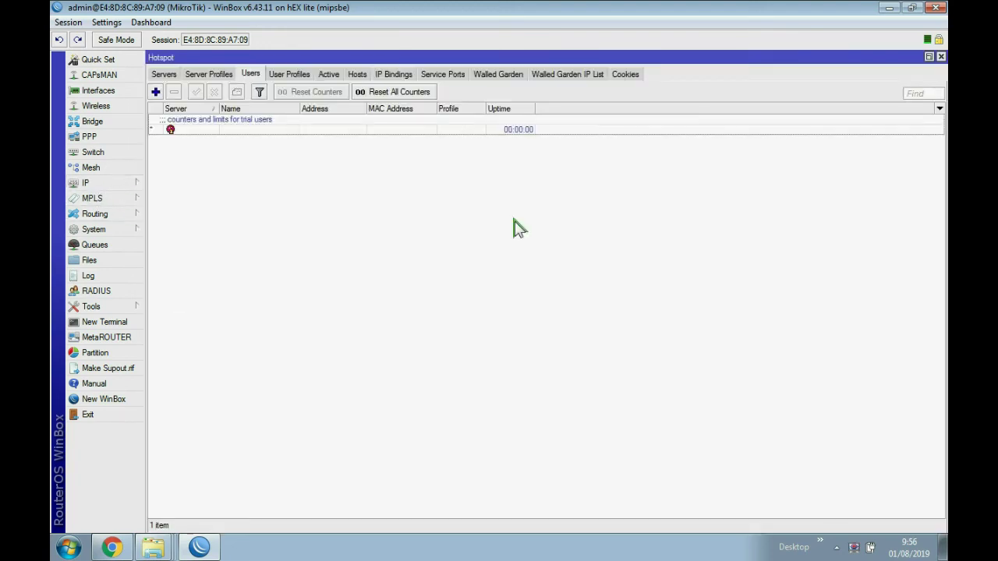
{"action": "left_click", "coordinate": [164, 74]}
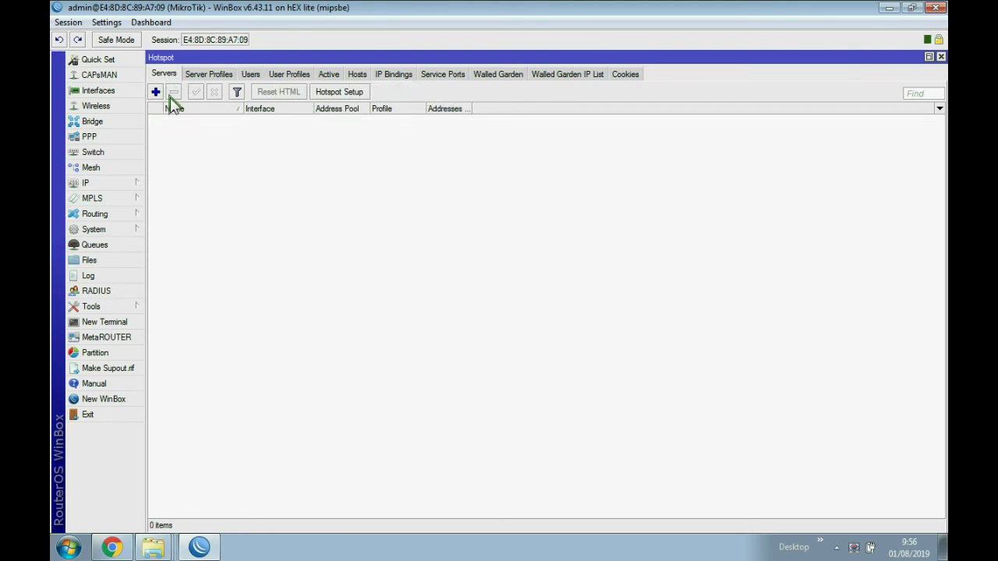
{"action": "left_click", "coordinate": [344, 94]}
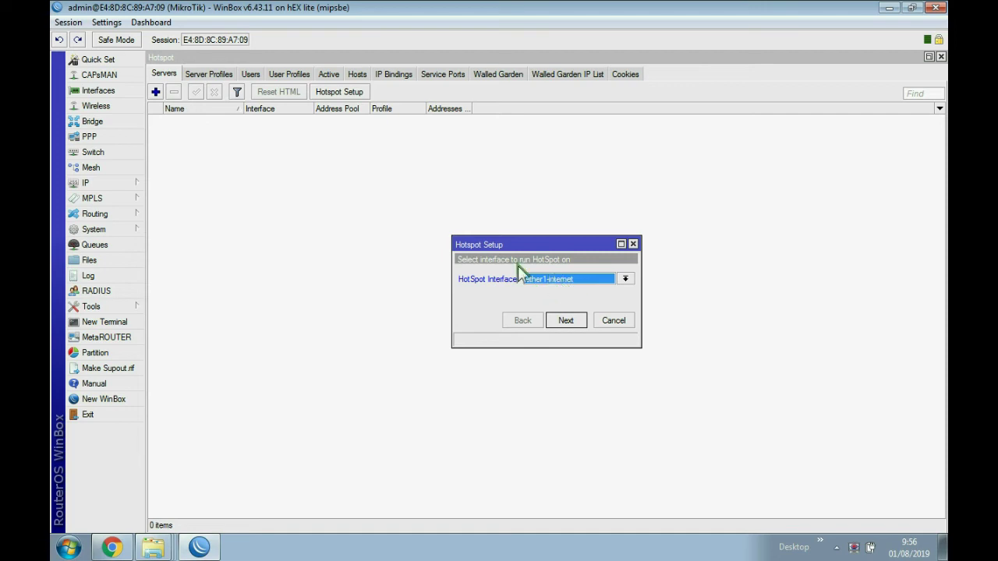
- Check in the Interface List that ether2-wifi is the wifi port, then return to the wizard
{"action": "left_click", "coordinate": [92, 92]}
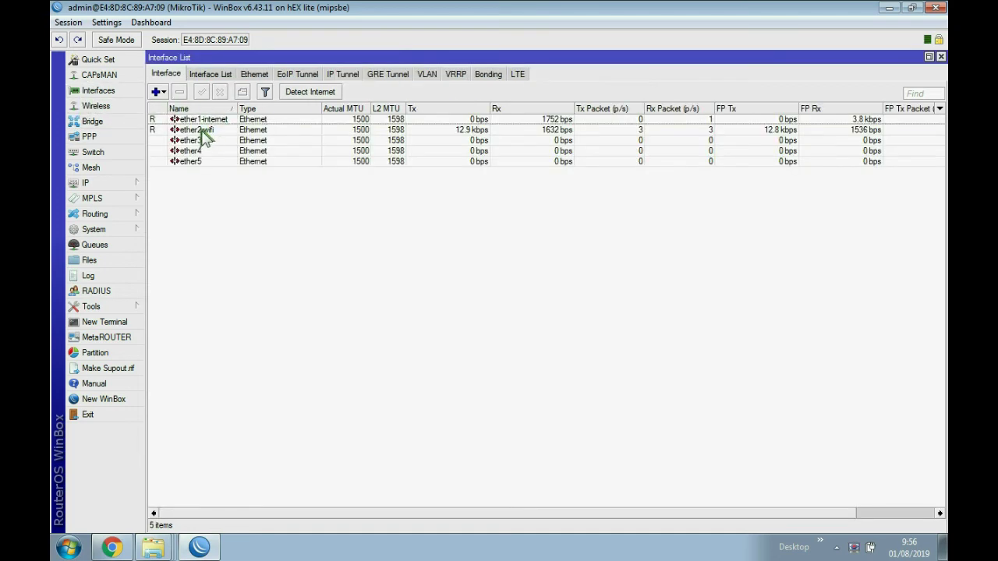
{"action": "left_click", "coordinate": [205, 130]}
{"action": "left_click", "coordinate": [200, 545]}
{"action": "left_click", "coordinate": [201, 544]}
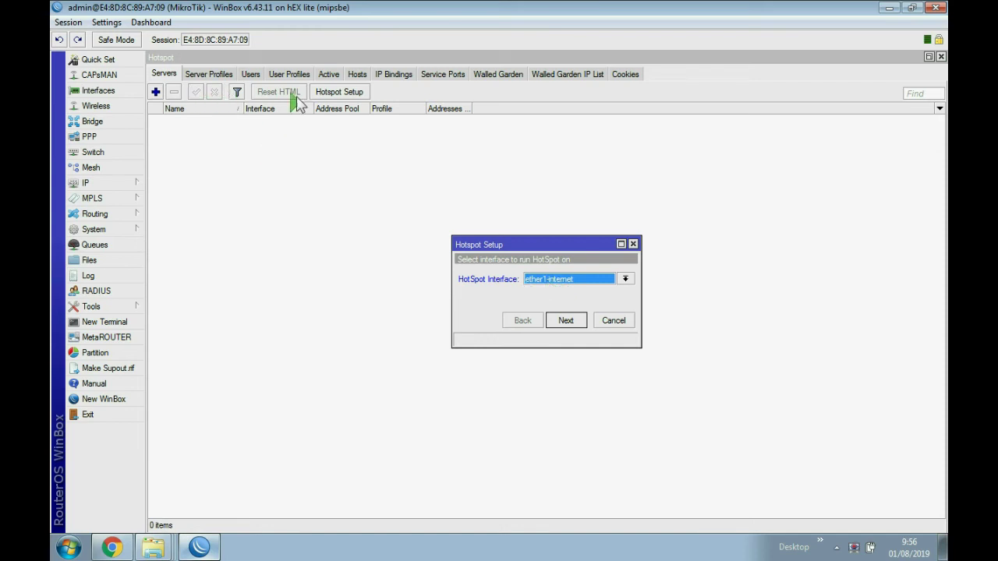
- Run Hotspot Setup on ether2-wifi, accepting 10.10.10.2/24, default pool, no certificate and default local user
{"action": "left_click", "coordinate": [556, 281]}
{"action": "left_click", "coordinate": [551, 299]}
{"action": "left_click", "coordinate": [562, 322]}
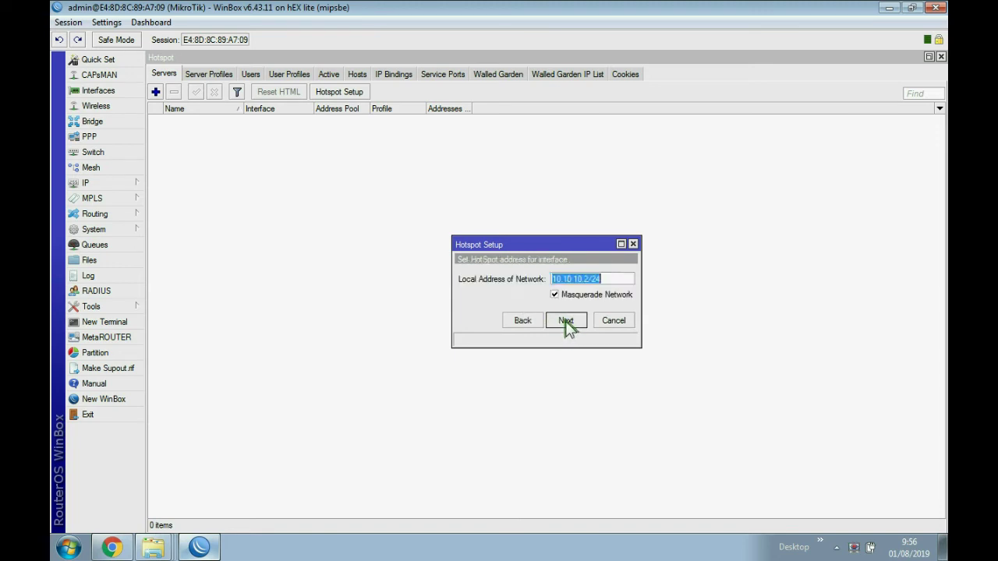
{"action": "left_click", "coordinate": [568, 323]}
{"action": "left_click", "coordinate": [567, 320]}
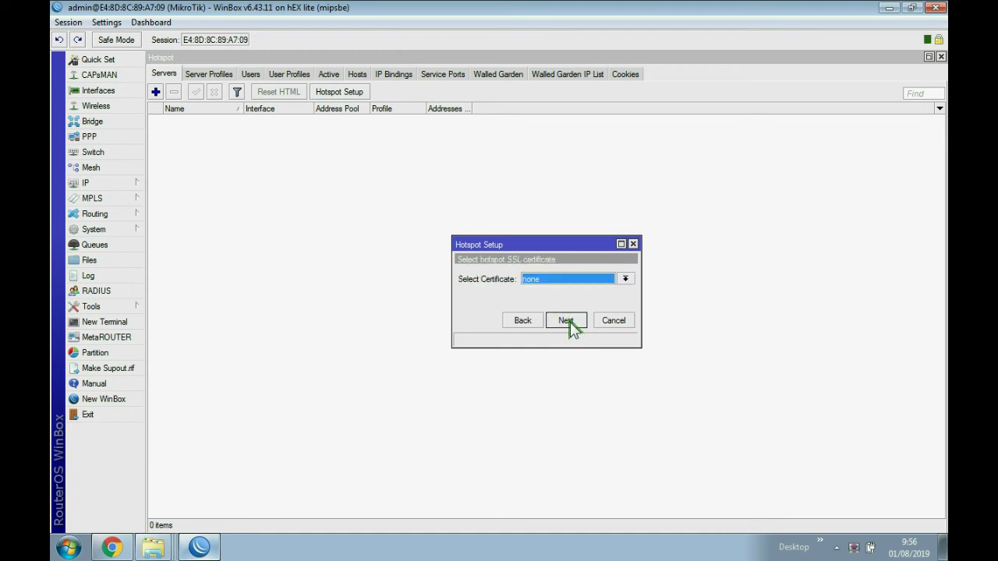
{"action": "left_click", "coordinate": [566, 321]}
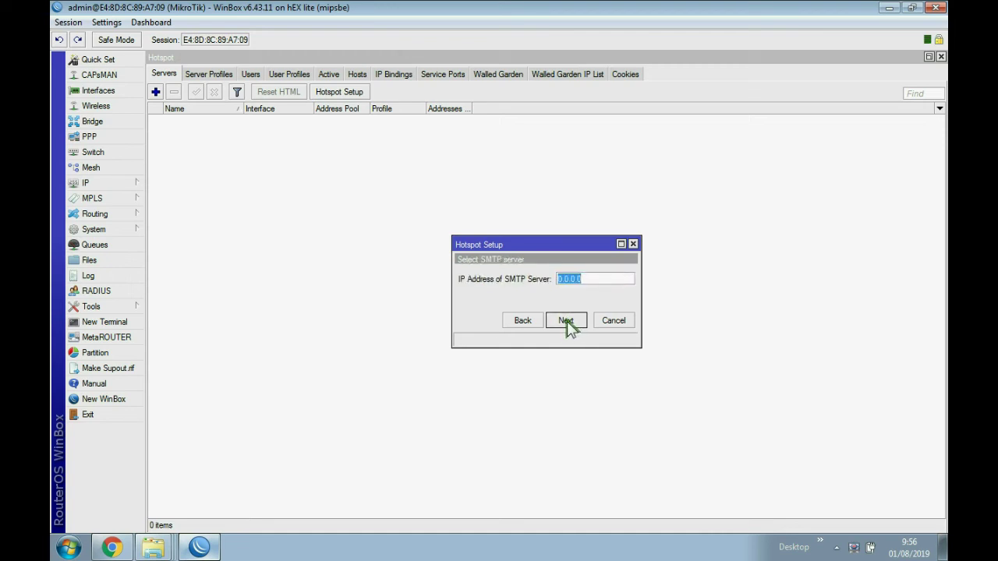
{"action": "left_click", "coordinate": [565, 320]}
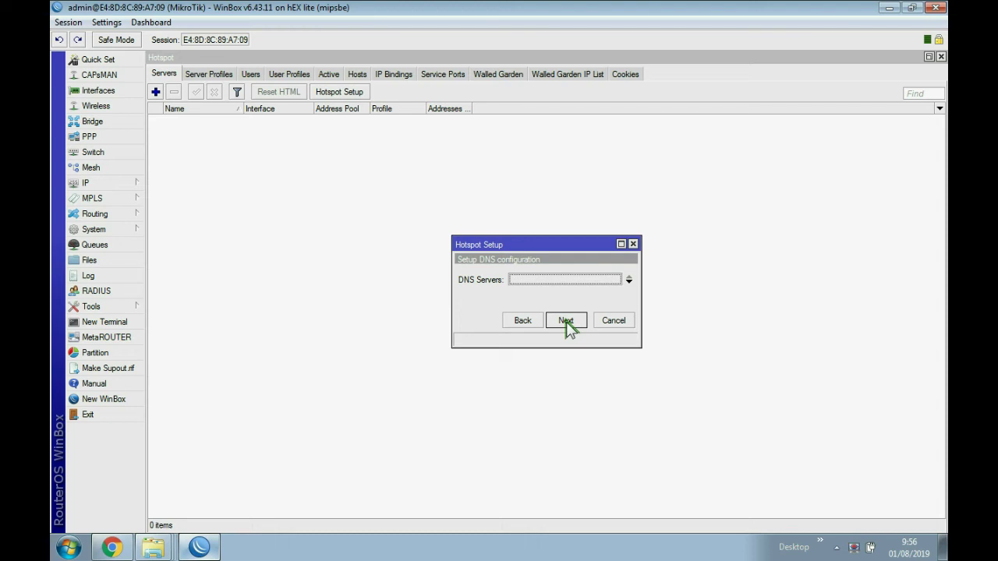
{"action": "left_click", "coordinate": [566, 321]}
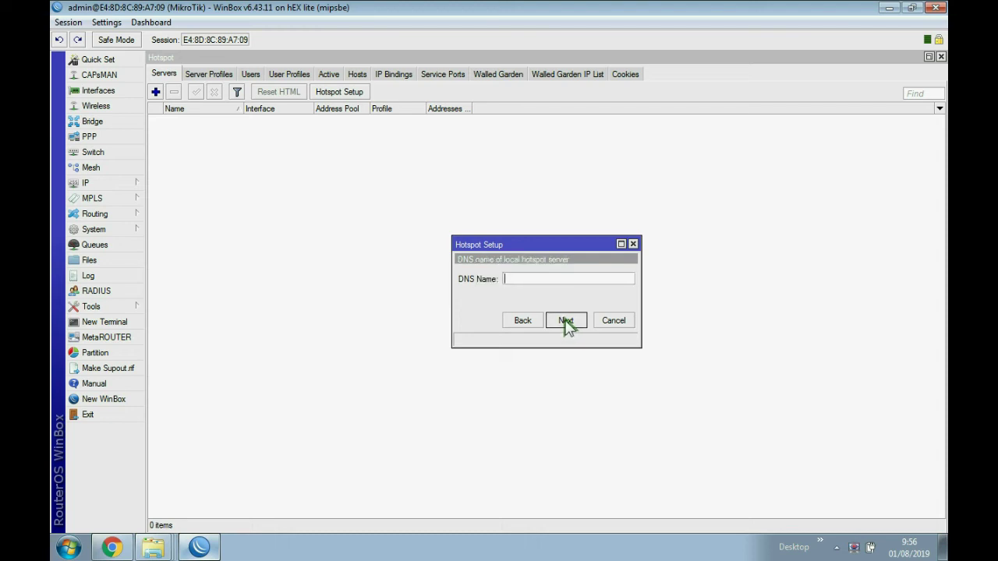
{"action": "left_click", "coordinate": [565, 320]}
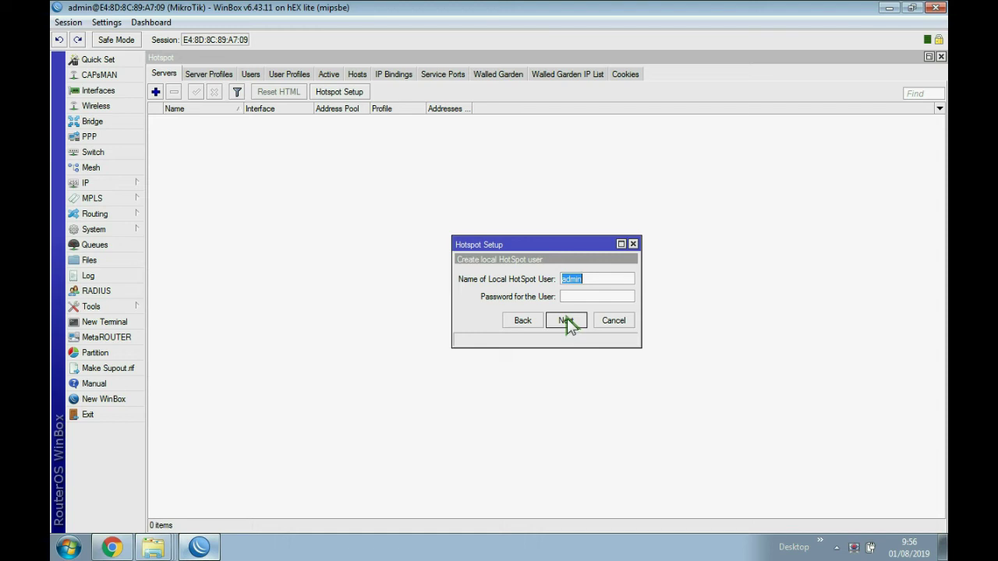
{"action": "left_click", "coordinate": [569, 322]}
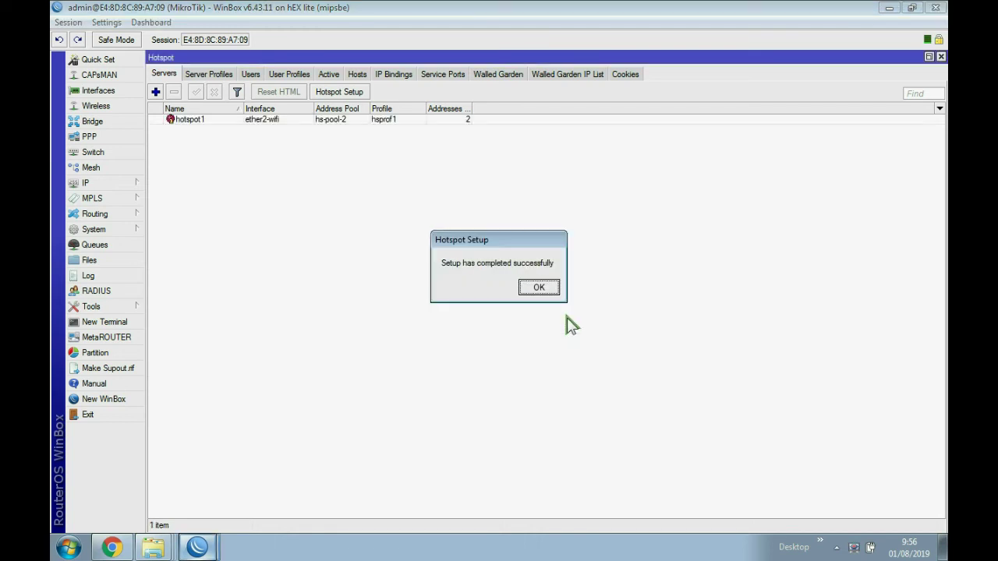
- Dismiss the setup success message, check the PC's Wi-Fi connection, and show the Hotspot Users list
{"action": "left_click", "coordinate": [538, 289]}
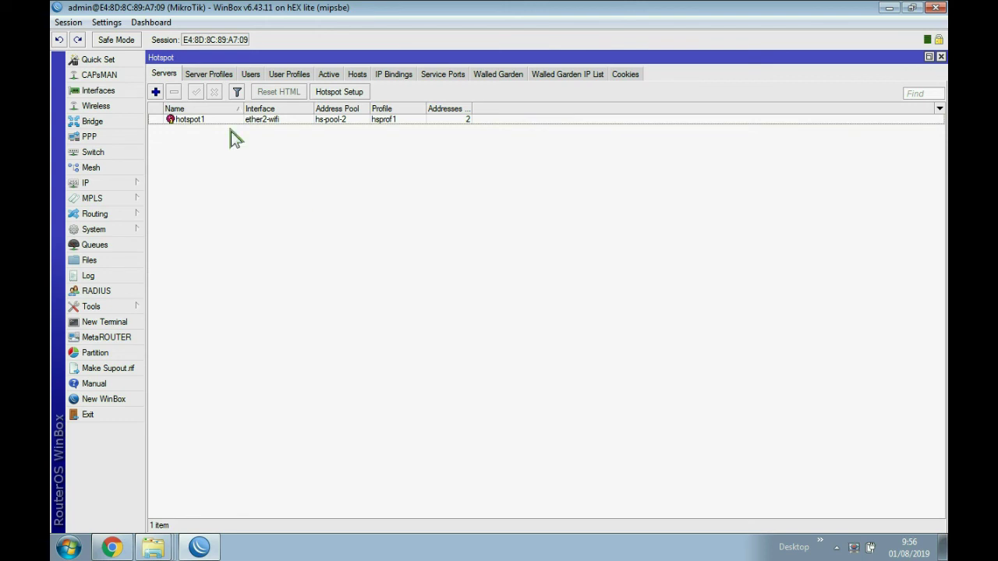
{"action": "left_click", "coordinate": [836, 547]}
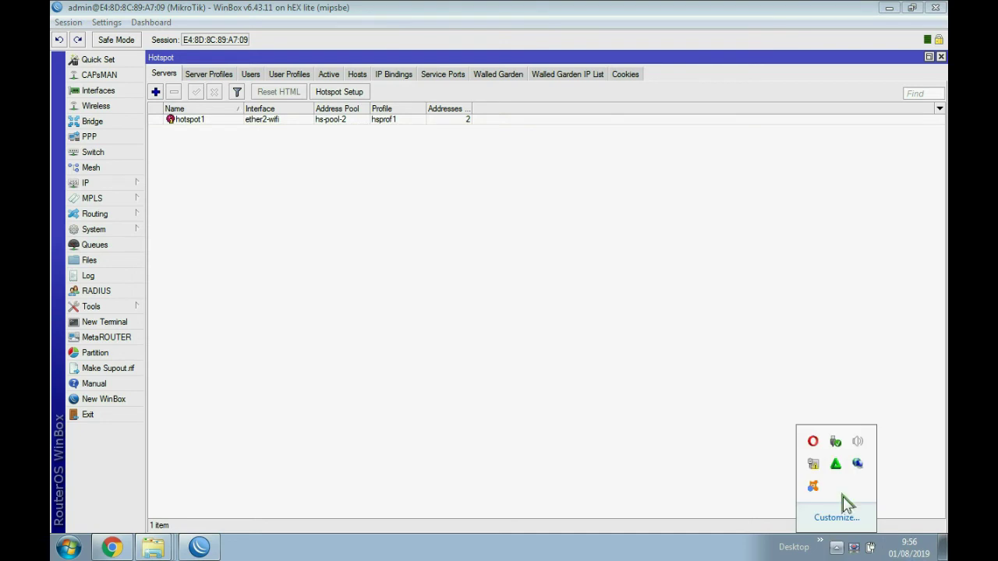
{"action": "left_click", "coordinate": [813, 463]}
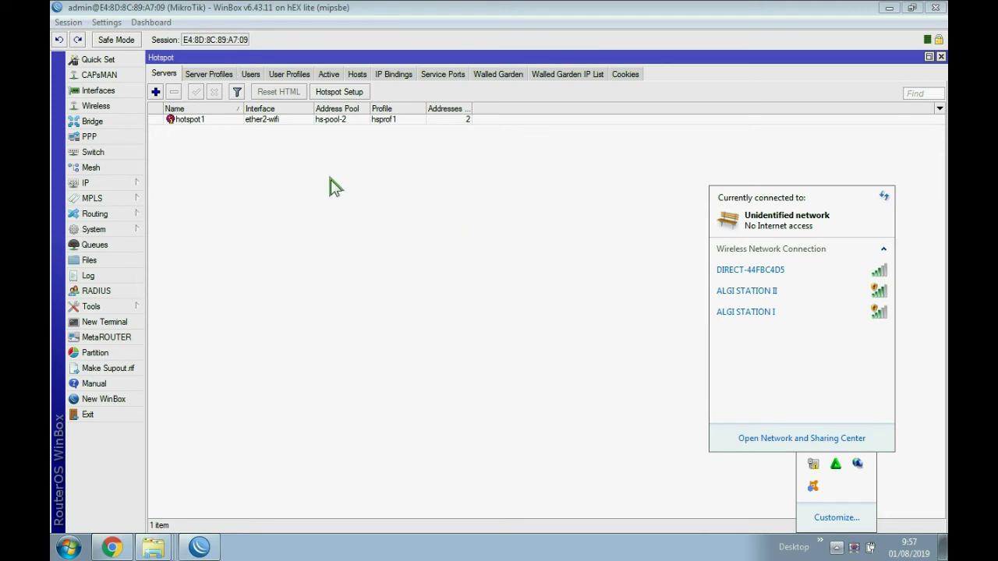
{"action": "left_click", "coordinate": [253, 76]}
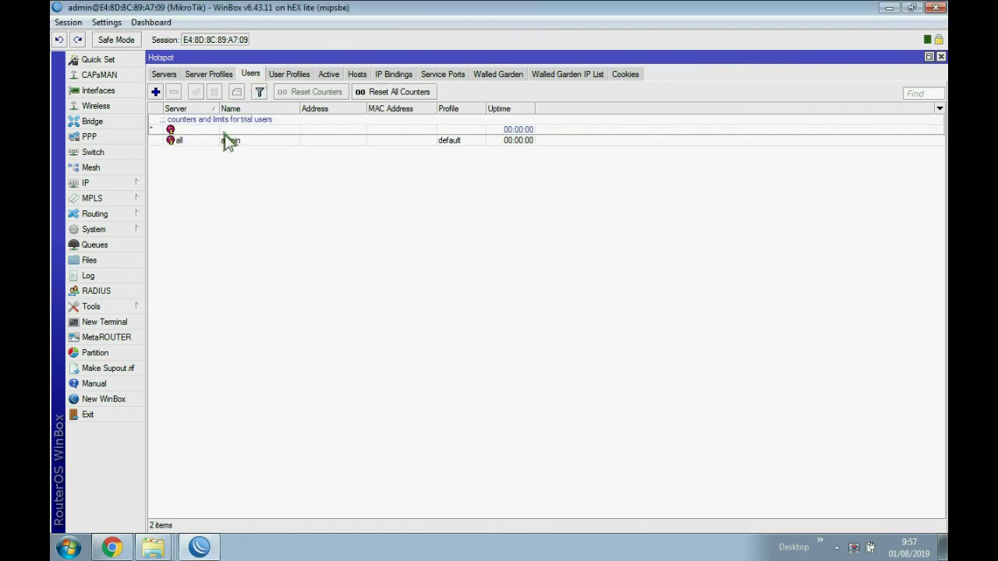
- Add hotspot user voucer1 with a password and enable its Limit Bytes Total
{"action": "left_click", "coordinate": [156, 92]}
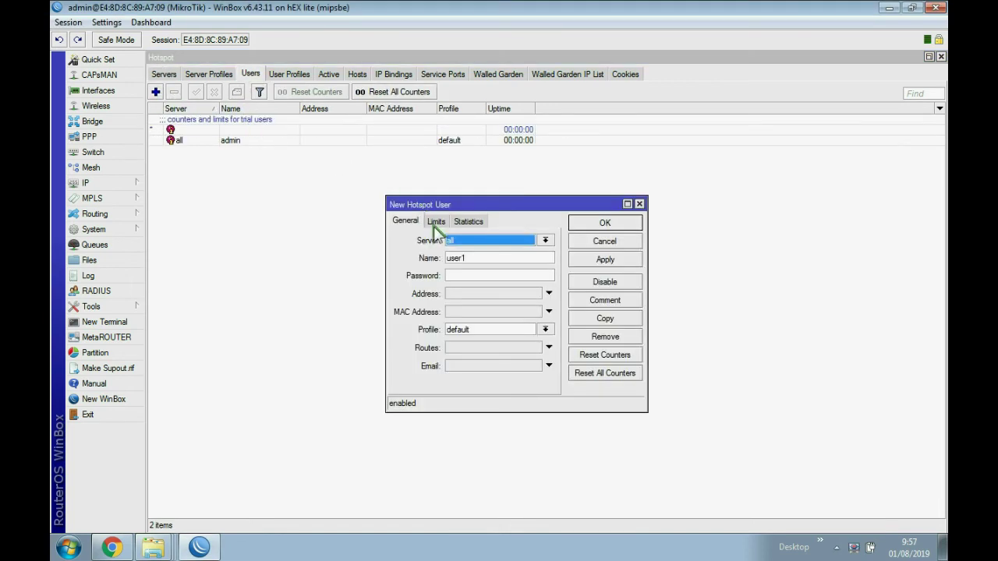
{"action": "left_click", "coordinate": [471, 258]}
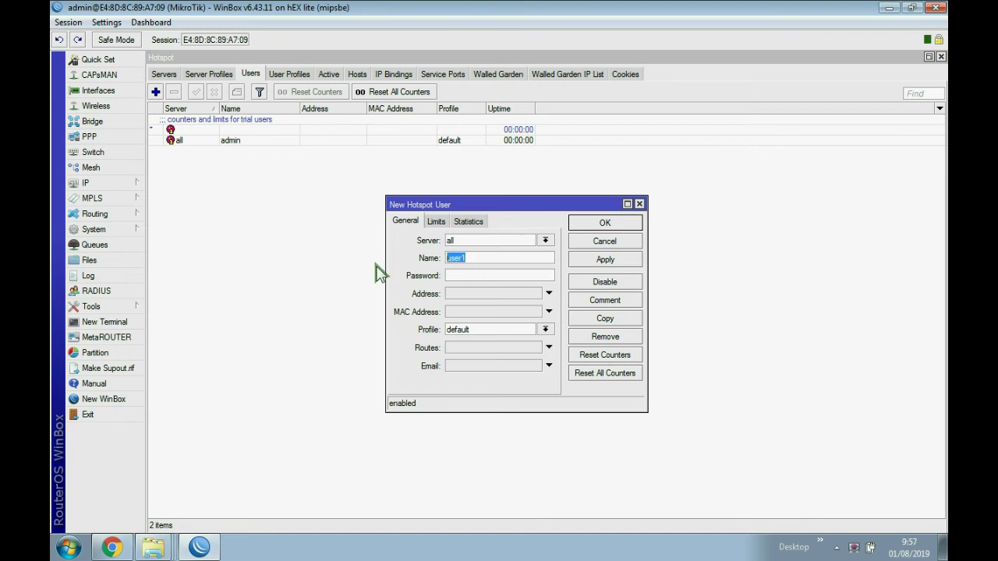
{"action": "type", "text": "vouc"}
{"action": "left_click", "coordinate": [474, 276]}
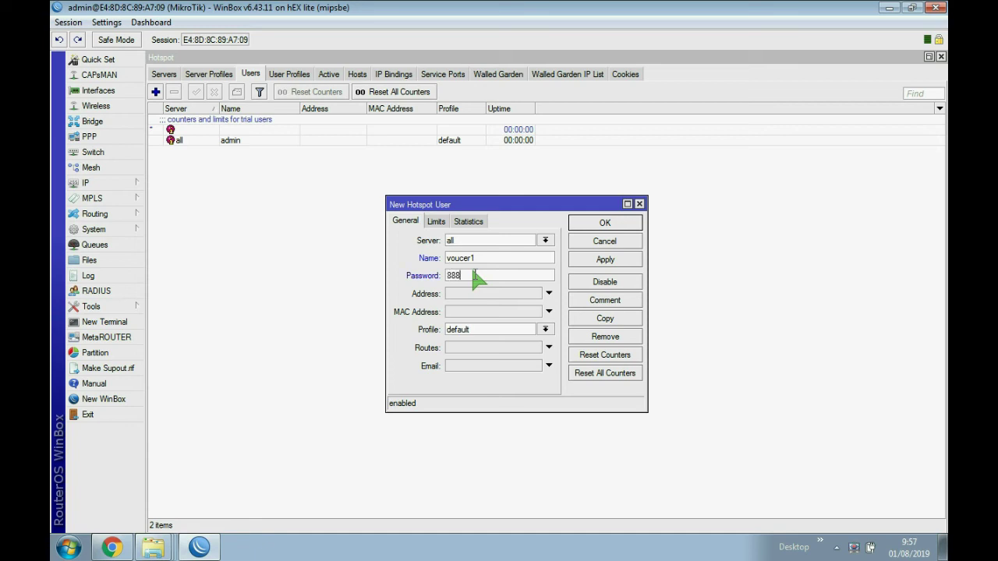
{"action": "type", "text": "8888"}
{"action": "left_click", "coordinate": [438, 222]}
{"action": "left_click", "coordinate": [467, 298]}
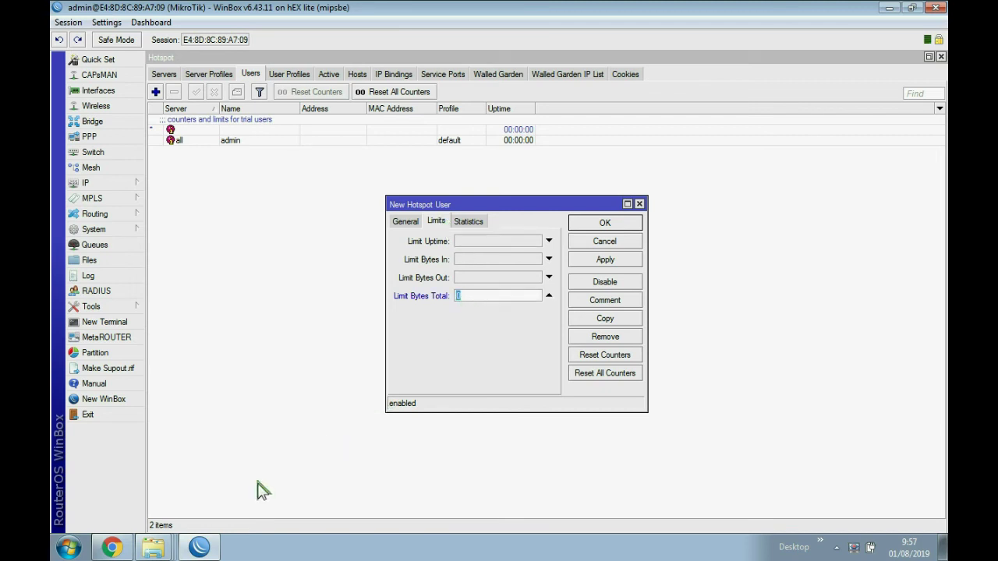
- Open the Kuota Voucer.txt quota notes from the desktop, maximized
{"action": "left_click", "coordinate": [889, 8]}
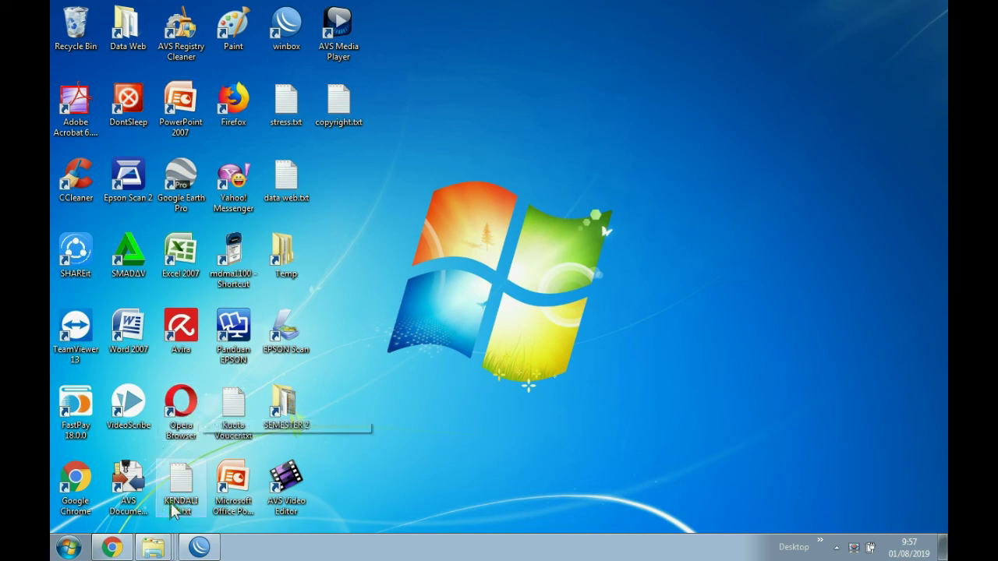
{"action": "double_click", "coordinate": [238, 404]}
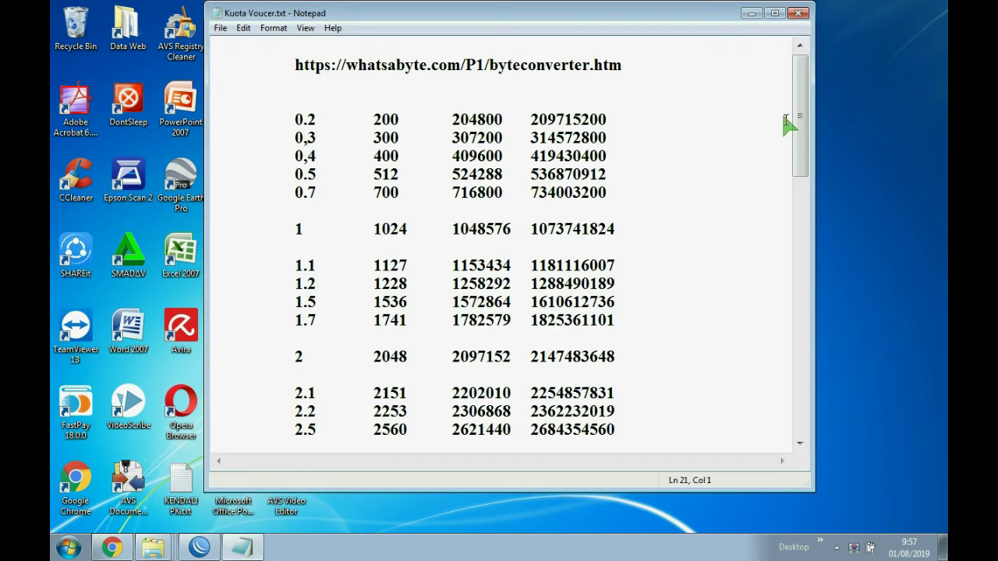
{"action": "left_click", "coordinate": [777, 13]}
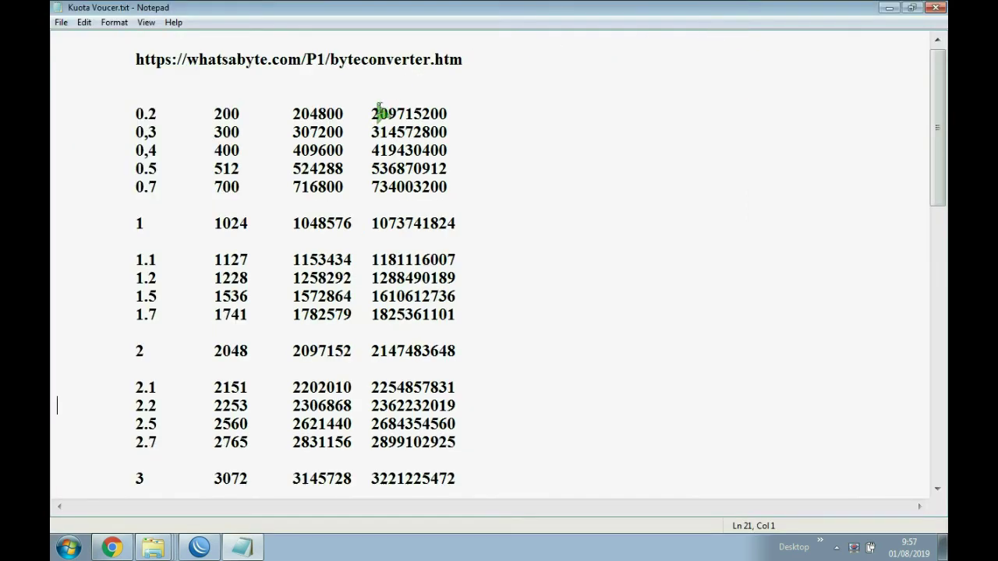
{"action": "left_click_drag", "start_coordinate": [373, 115], "coordinate": [439, 115]}
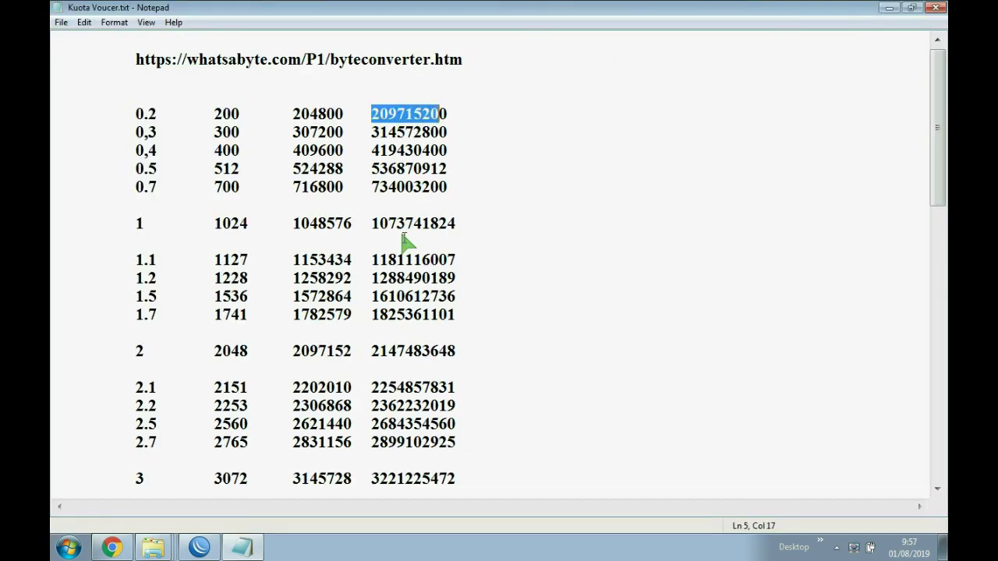
{"action": "left_click", "coordinate": [373, 353]}
{"action": "left_click_drag", "start_coordinate": [373, 353], "coordinate": [463, 351]}
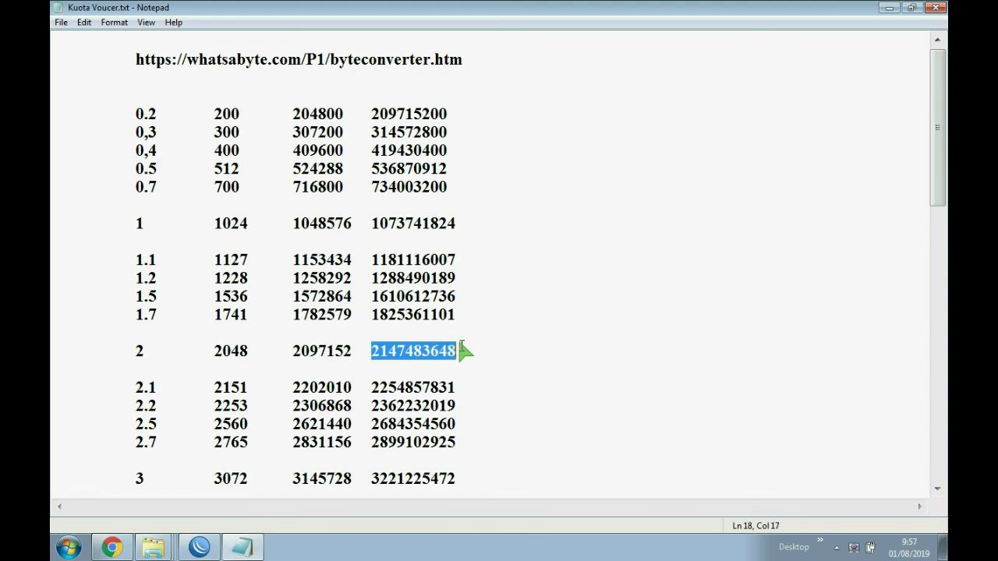
{"action": "right_click", "coordinate": [438, 358]}
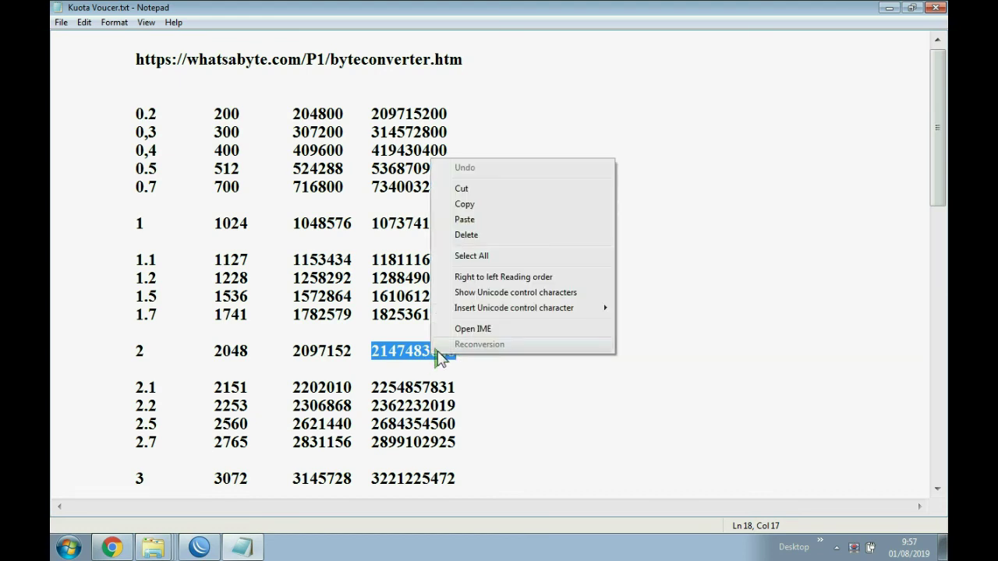
{"action": "left_click", "coordinate": [465, 204]}
{"action": "left_click_drag", "start_coordinate": [375, 223], "coordinate": [439, 230]}
{"action": "right_click", "coordinate": [439, 230]}
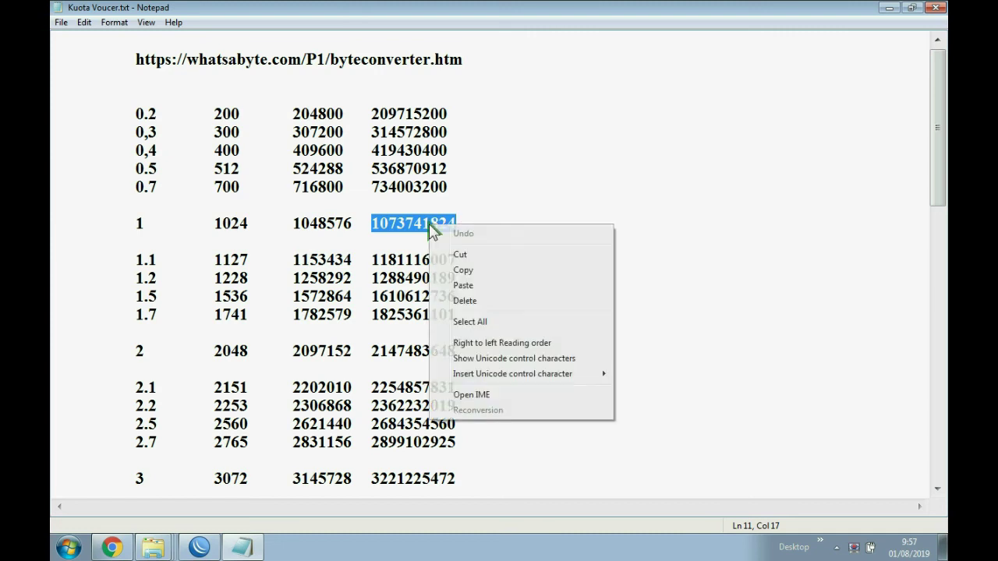
{"action": "left_click", "coordinate": [461, 268]}
{"action": "left_click_drag", "start_coordinate": [298, 224], "coordinate": [344, 224]}
{"action": "left_click_drag", "start_coordinate": [212, 224], "coordinate": [256, 225]}
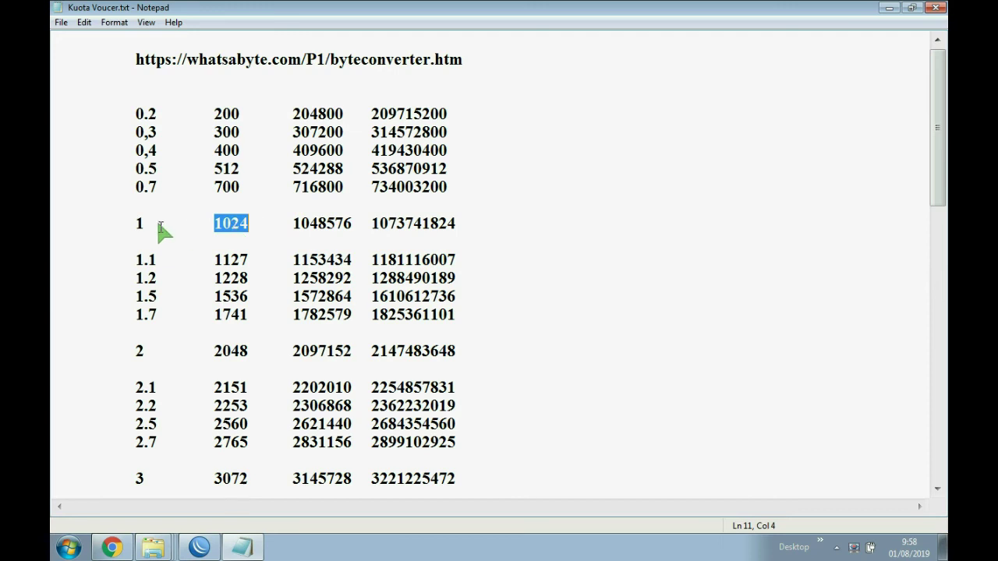
{"action": "left_click_drag", "start_coordinate": [137, 225], "coordinate": [148, 222]}
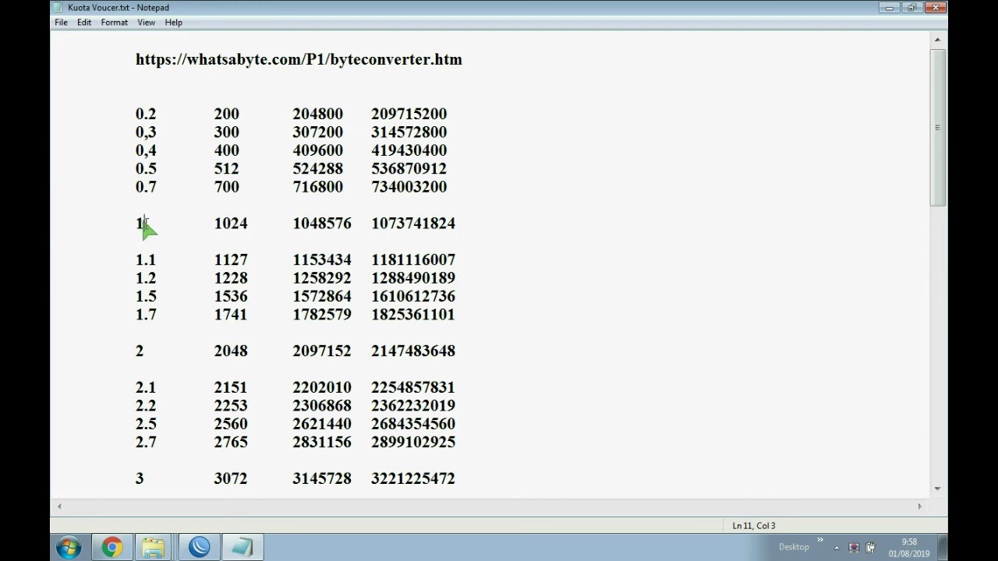
{"action": "left_click_drag", "start_coordinate": [372, 224], "coordinate": [463, 225]}
{"action": "right_click", "coordinate": [432, 218]}
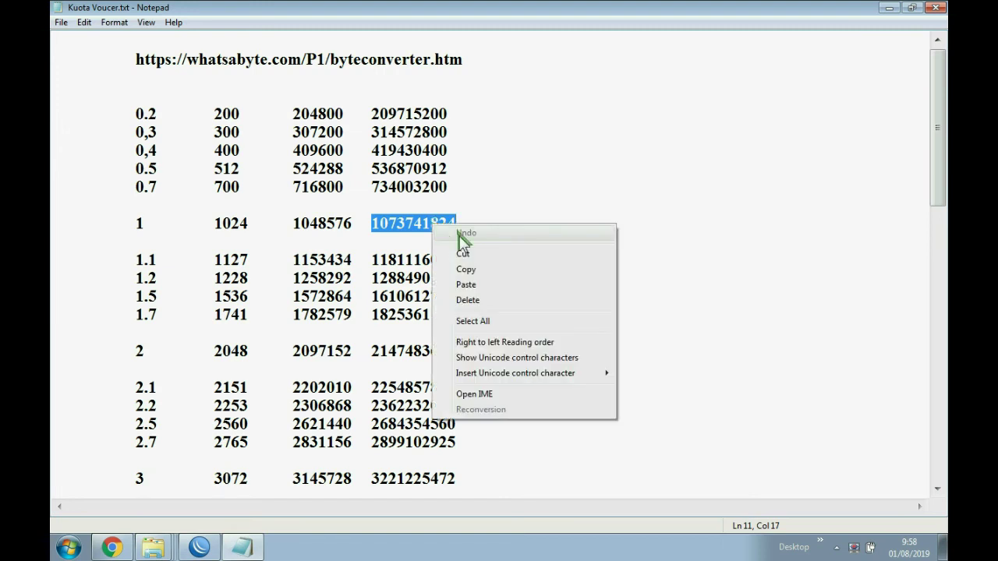
{"action": "left_click", "coordinate": [460, 269]}
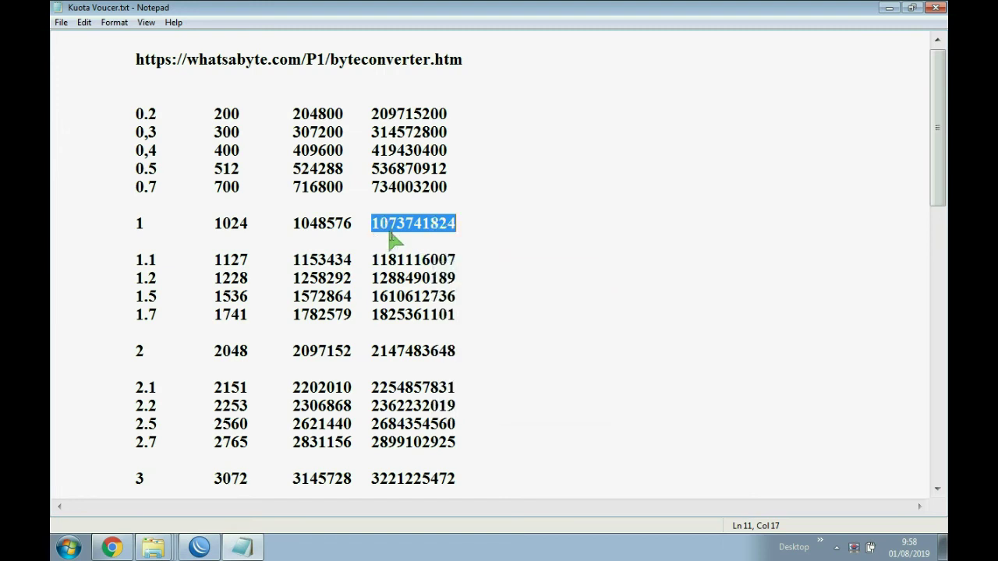
{"action": "left_click", "coordinate": [202, 549]}
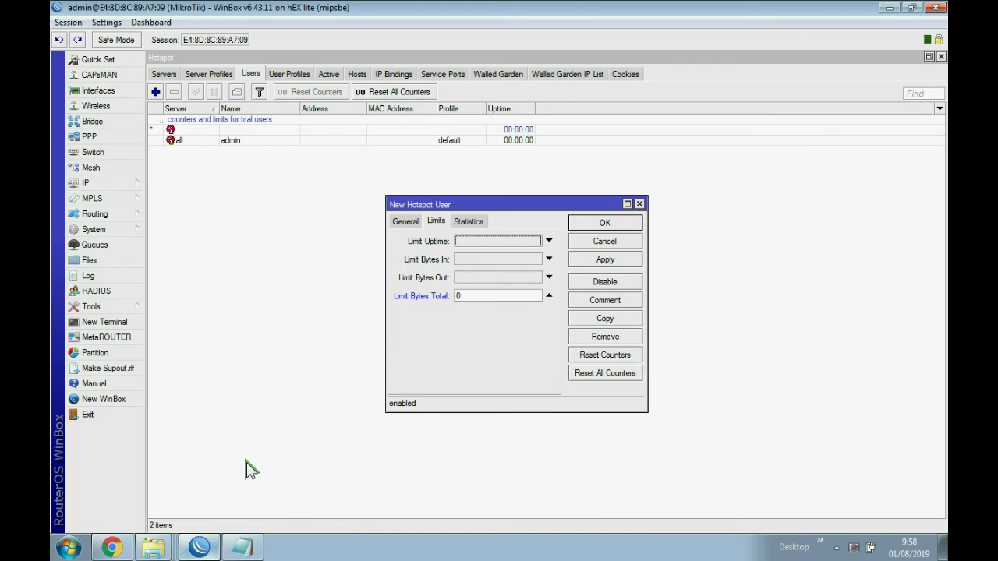
{"action": "double_click", "coordinate": [465, 296]}
{"action": "key", "text": "ctrl+v"}
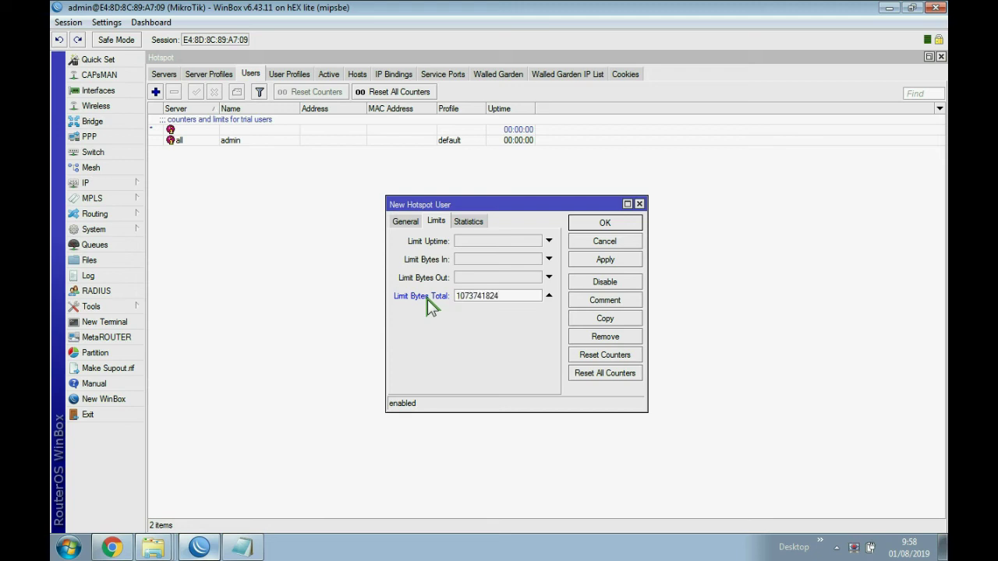
{"action": "left_click", "coordinate": [602, 263]}
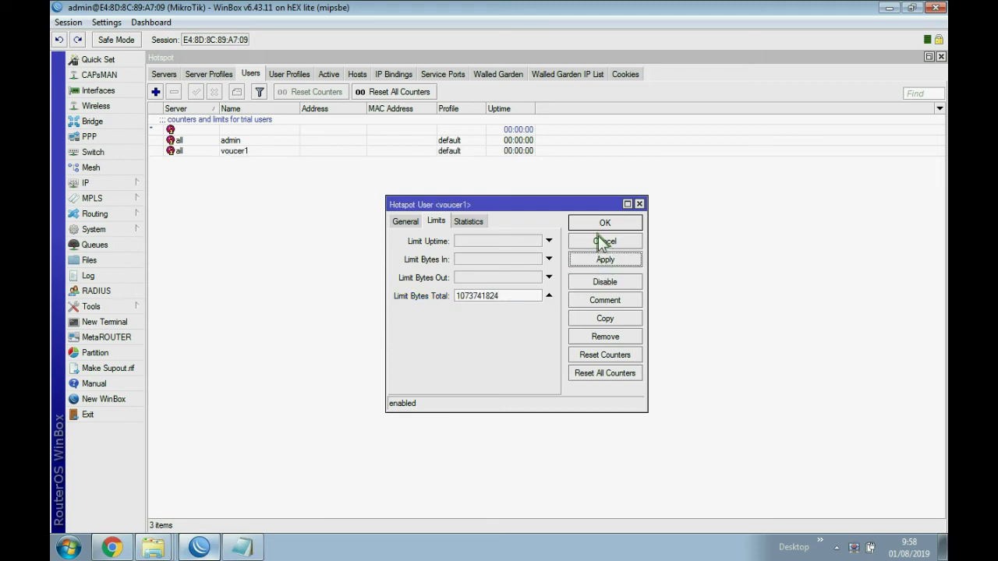
{"action": "left_click", "coordinate": [602, 224]}
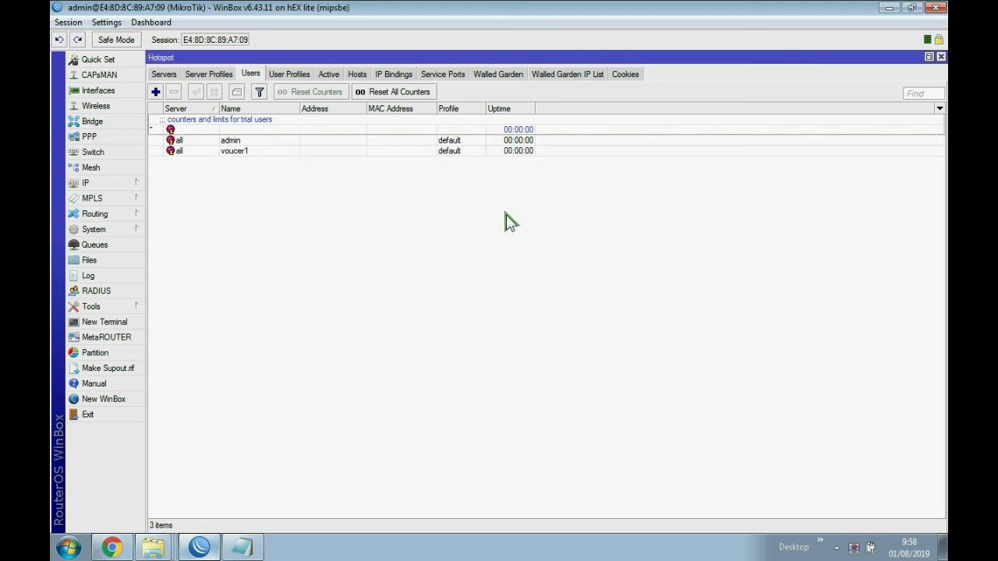
{"action": "left_click", "coordinate": [241, 150]}
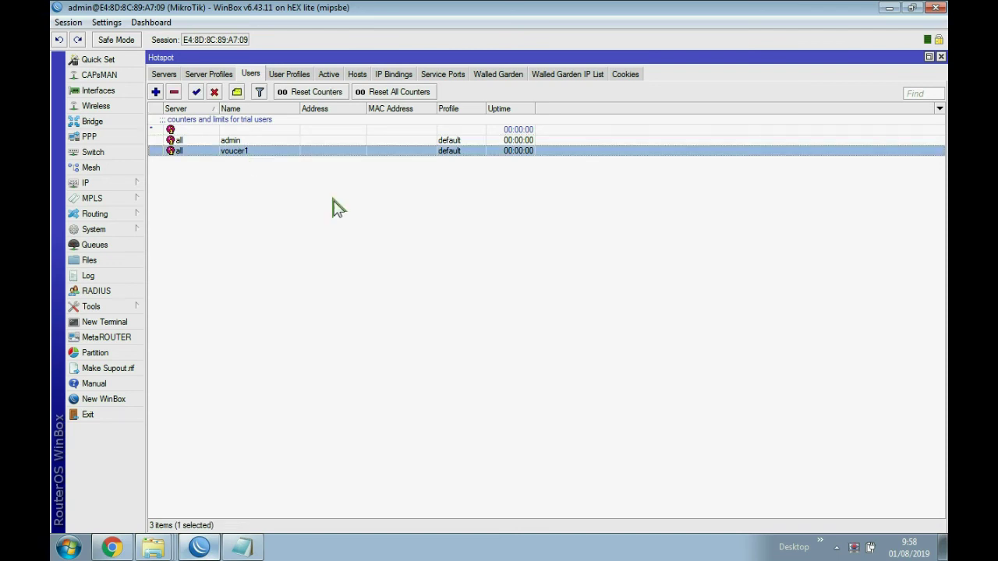
{"action": "left_click", "coordinate": [113, 547]}
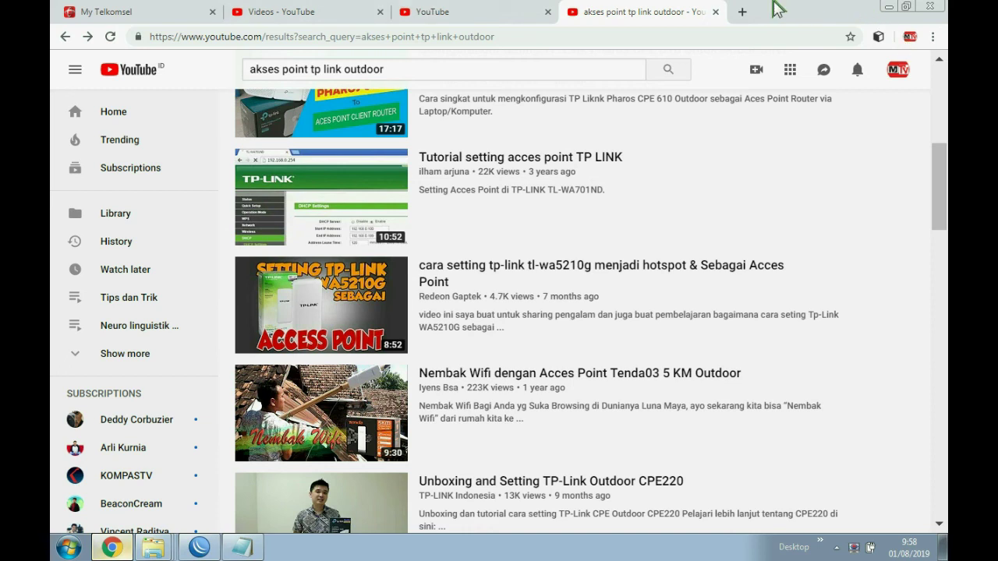
- Try google.com in a new tab, then check the tray's network connection list
{"action": "left_click", "coordinate": [743, 12]}
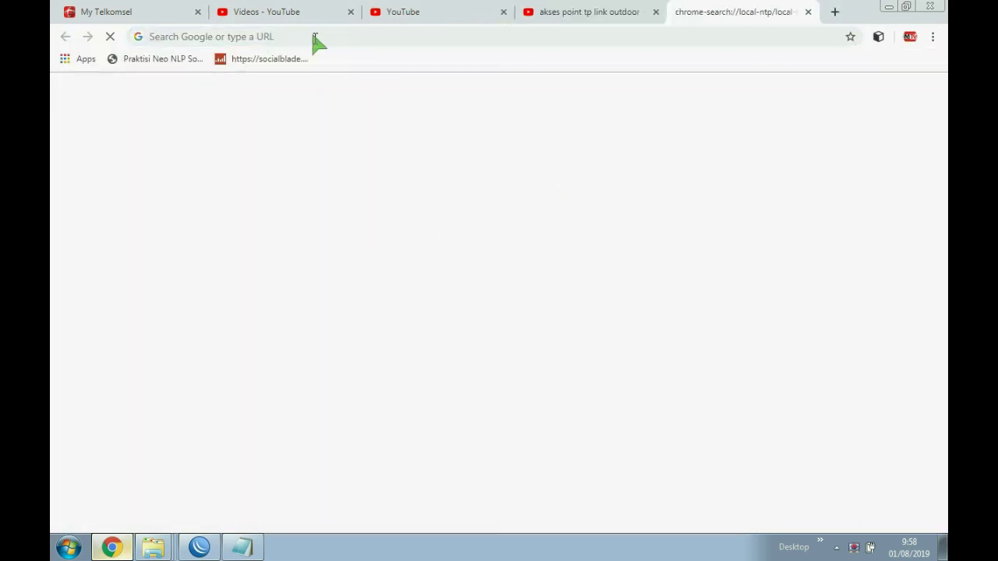
{"action": "left_click", "coordinate": [342, 362]}
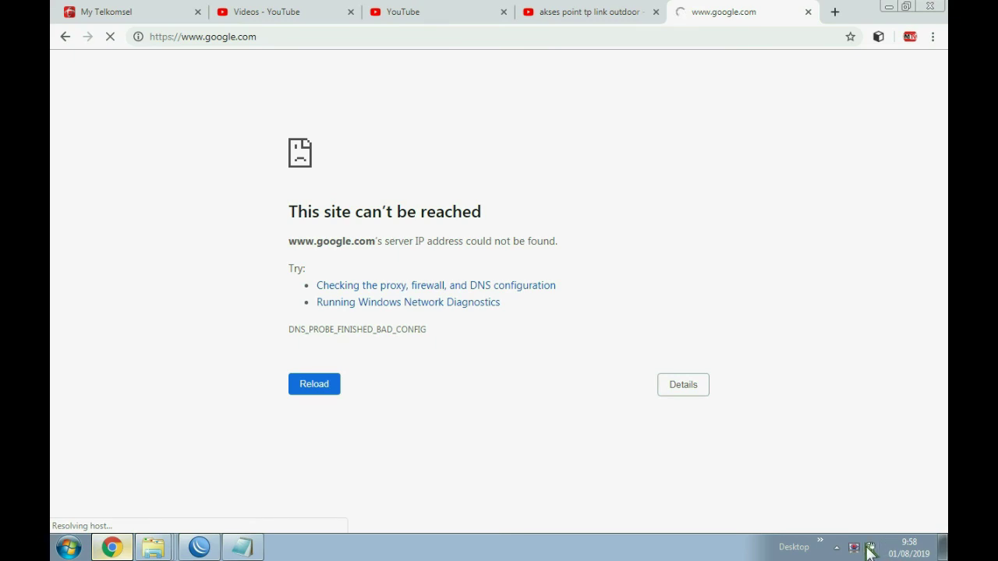
{"action": "left_click", "coordinate": [837, 547]}
{"action": "left_click", "coordinate": [814, 463]}
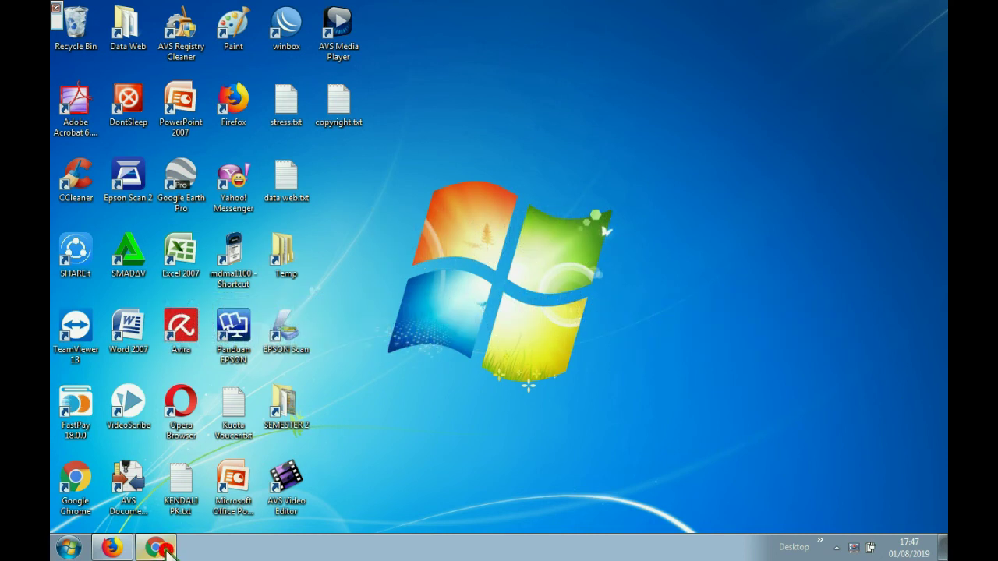
- Bring Chrome back and check which networks are connected in the tray
{"action": "left_click", "coordinate": [156, 547]}
{"action": "left_click", "coordinate": [838, 549]}
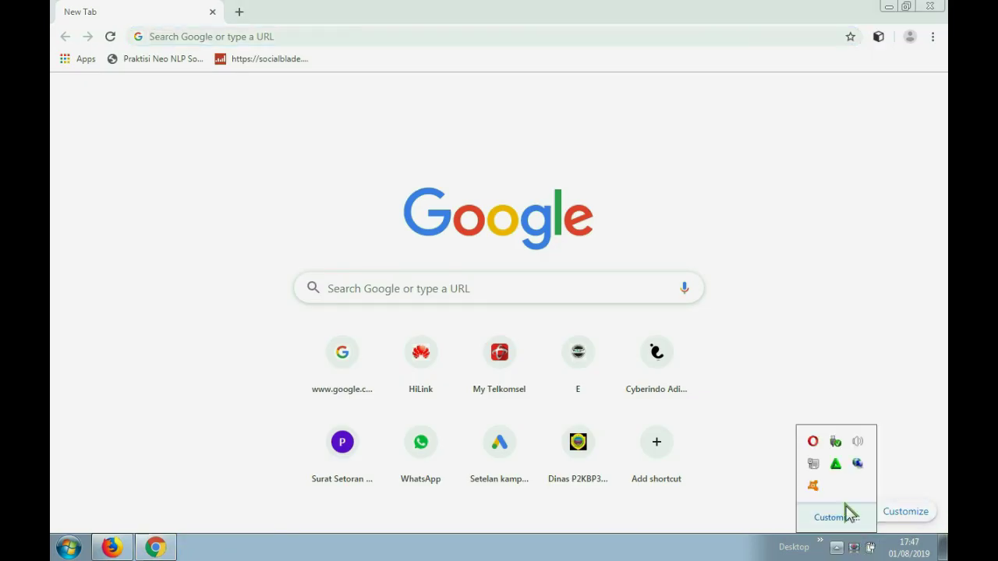
{"action": "left_click", "coordinate": [817, 461]}
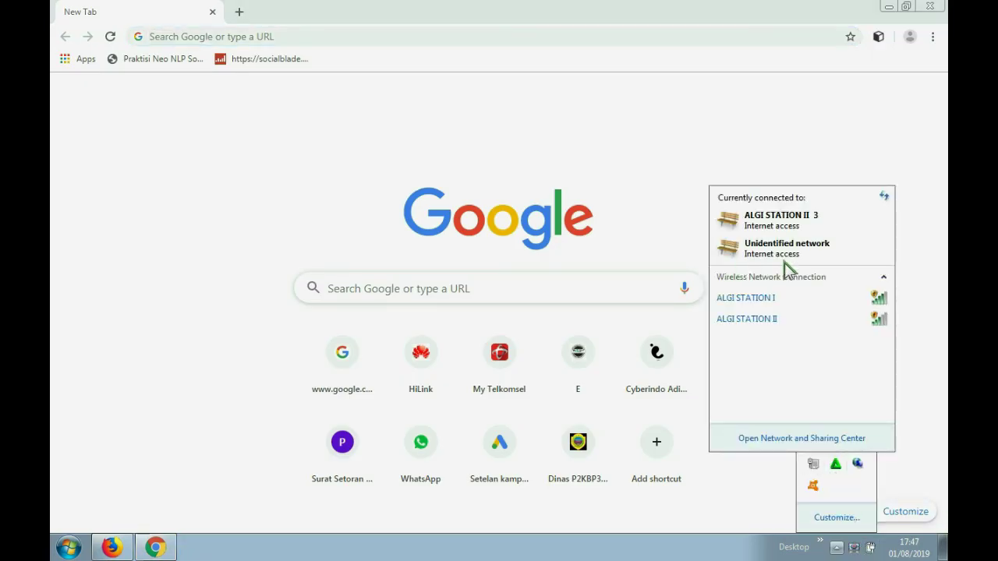
{"action": "left_click", "coordinate": [833, 547]}
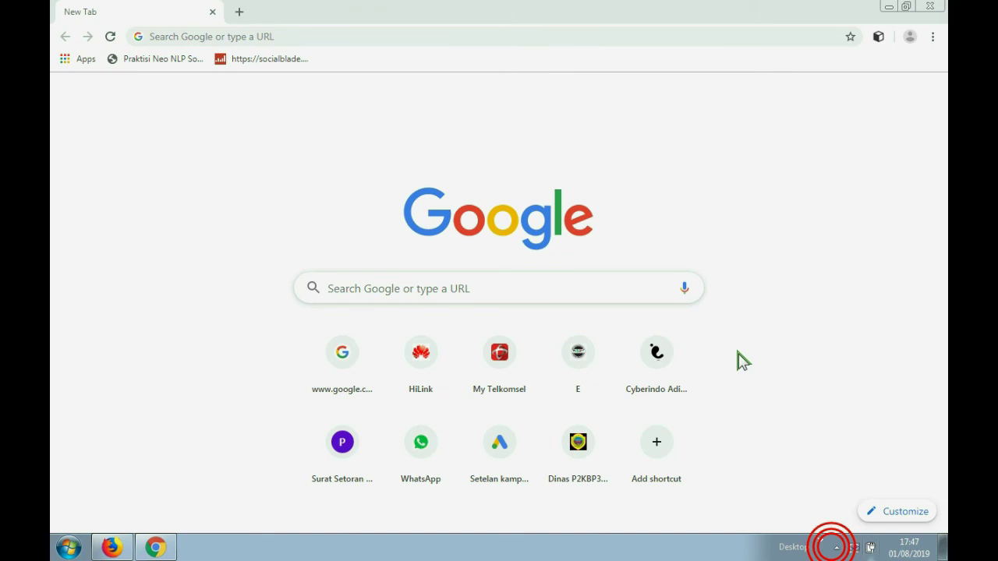
- Retry google.com, then enter 10.10.10.1 in the address bar
{"action": "left_click", "coordinate": [175, 34]}
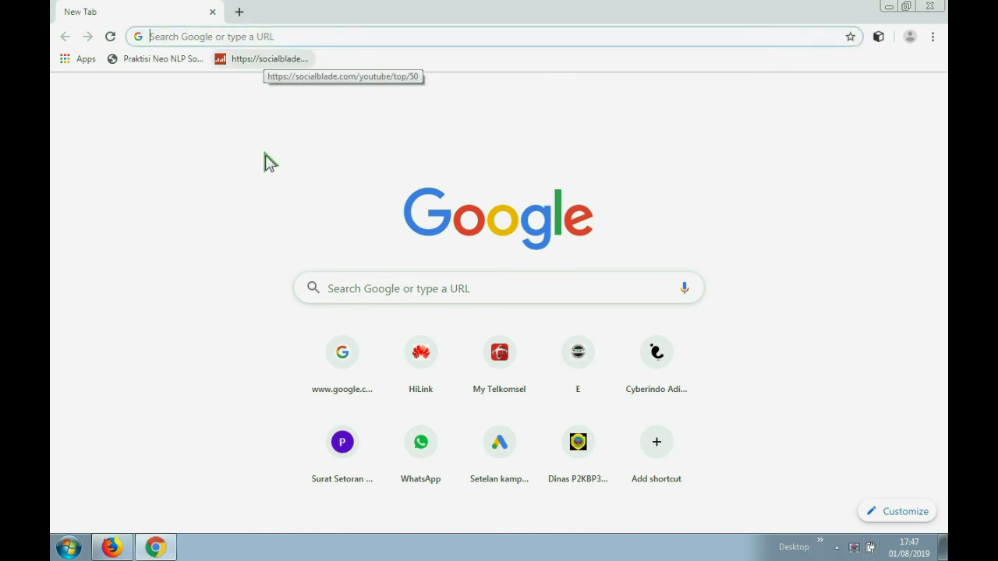
{"action": "left_click", "coordinate": [365, 367]}
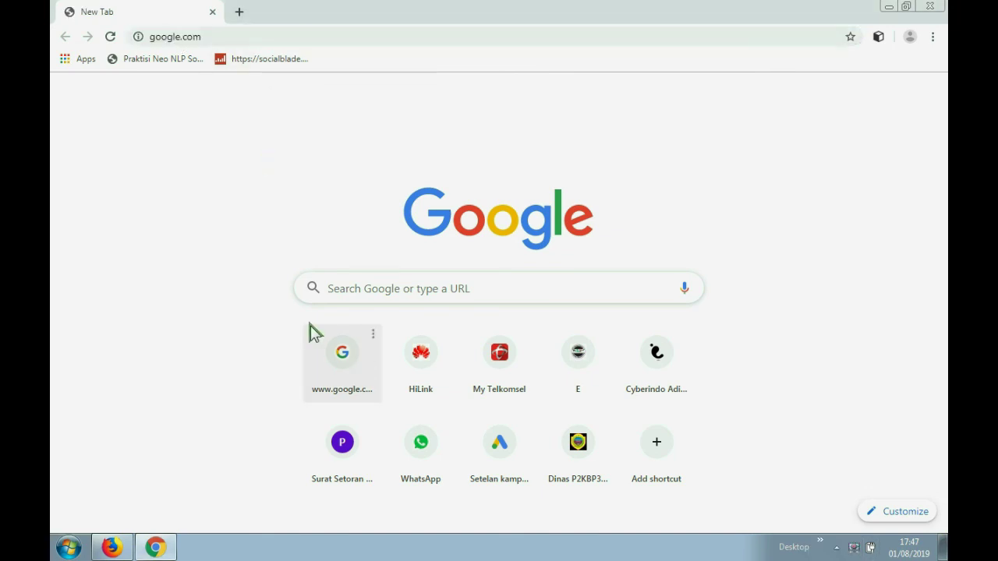
{"action": "left_click", "coordinate": [233, 37]}
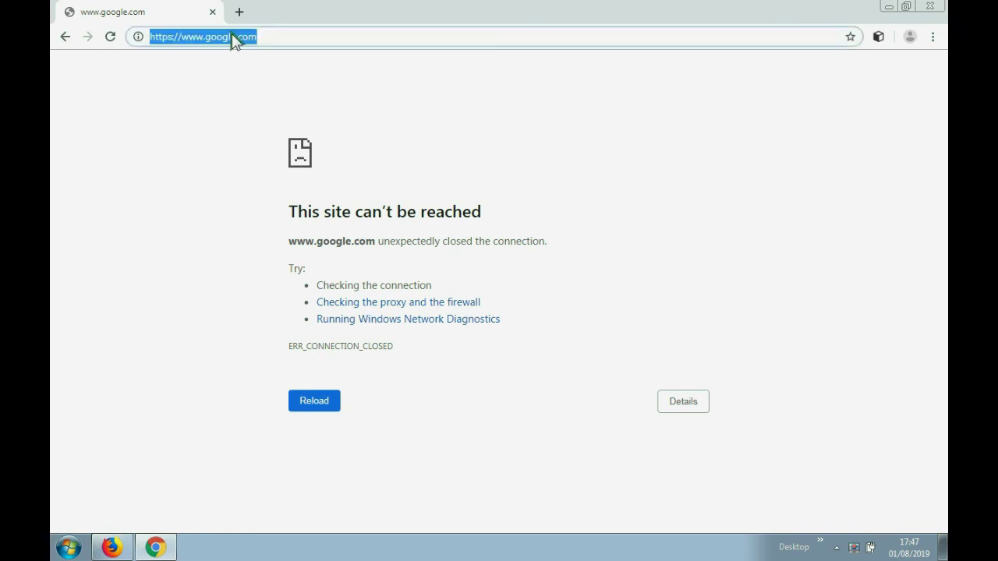
{"action": "type", "text": "10.10.10.1"}
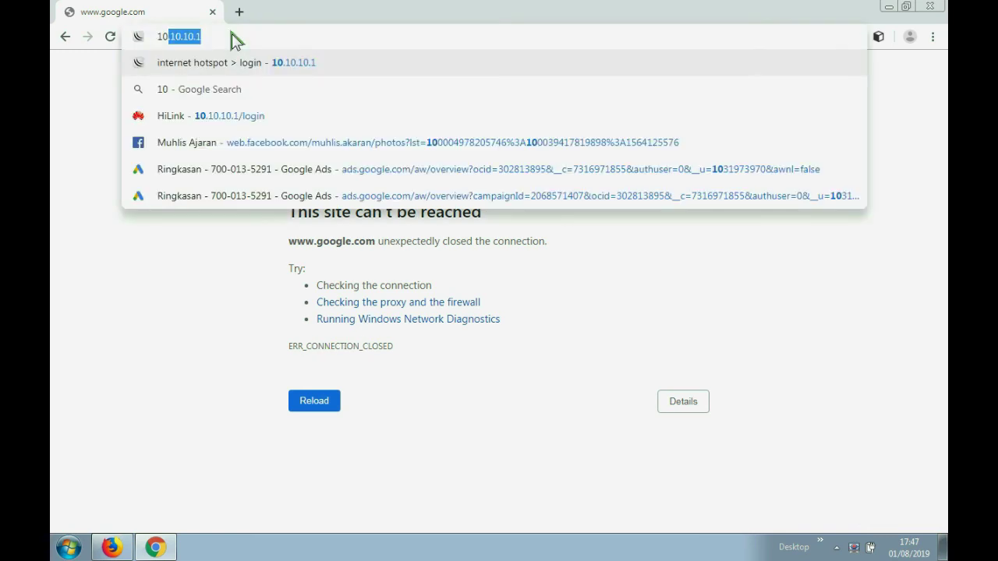
{"action": "left_click", "coordinate": [216, 43]}
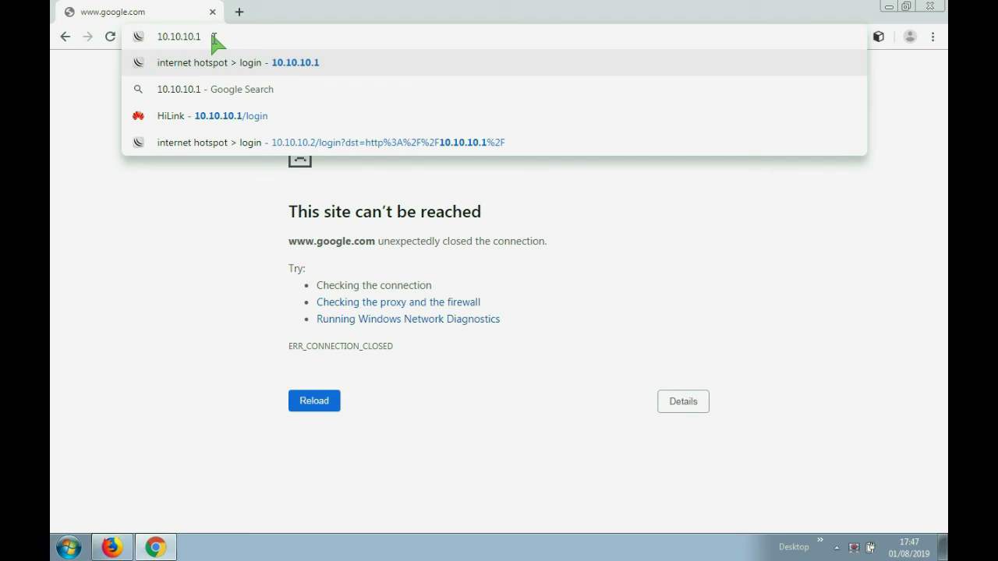
{"action": "double_click", "coordinate": [178, 37]}
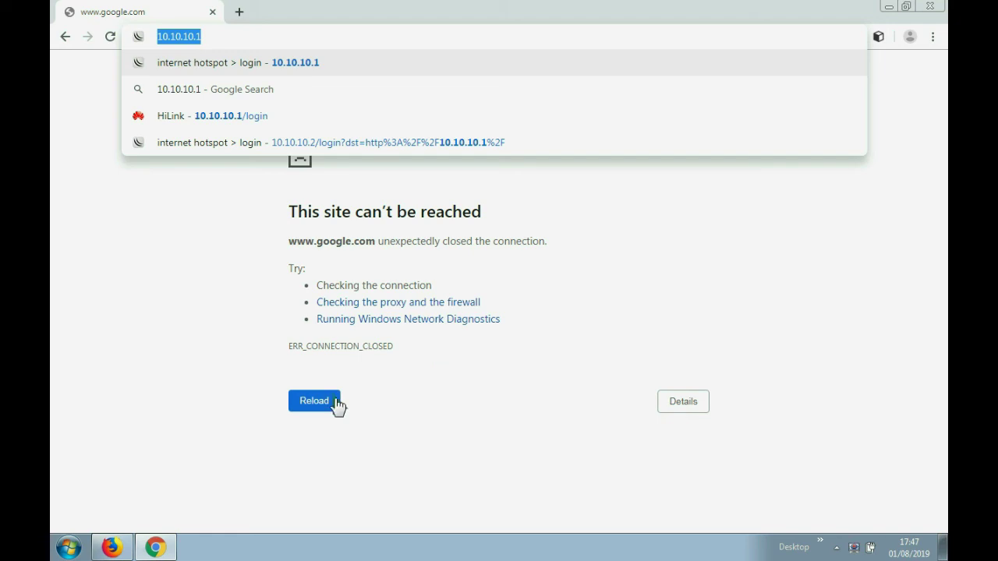
- Load 10.10.10.1 to reach the hotspot login page, then minimize Chrome and launch WinBox
{"action": "key", "text": "Return"}
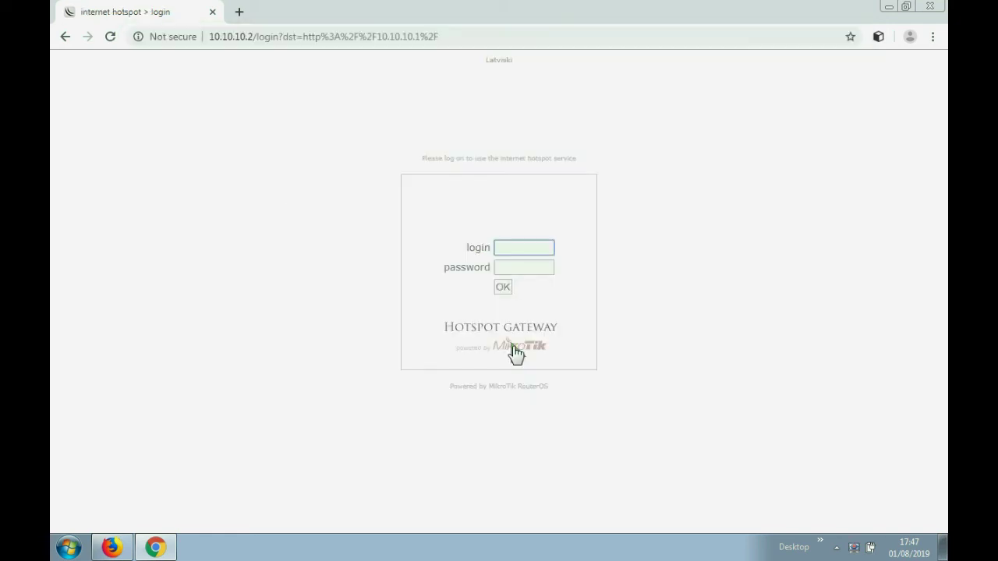
{"action": "left_click", "coordinate": [508, 248]}
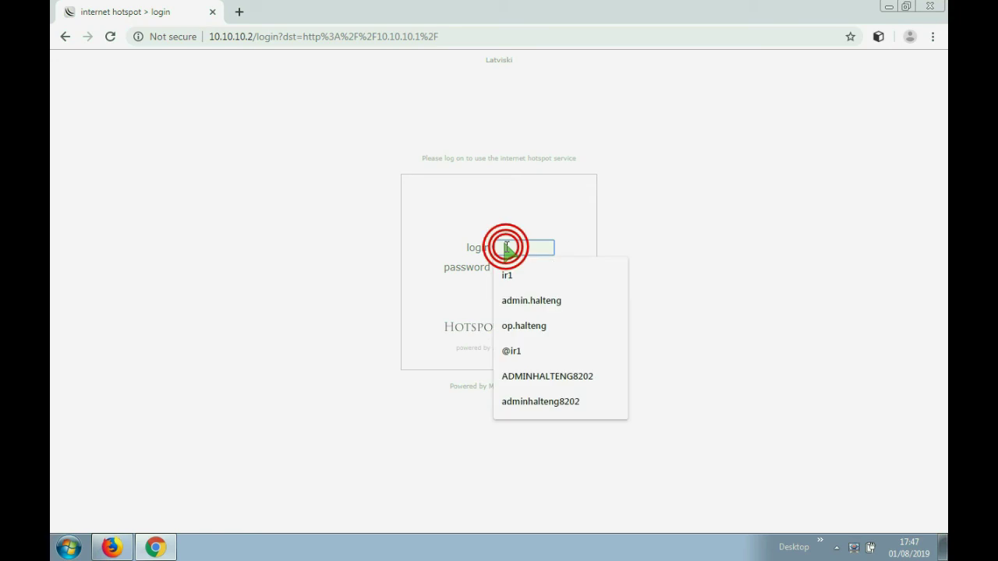
{"action": "left_click", "coordinate": [888, 7]}
{"action": "double_click", "coordinate": [282, 30]}
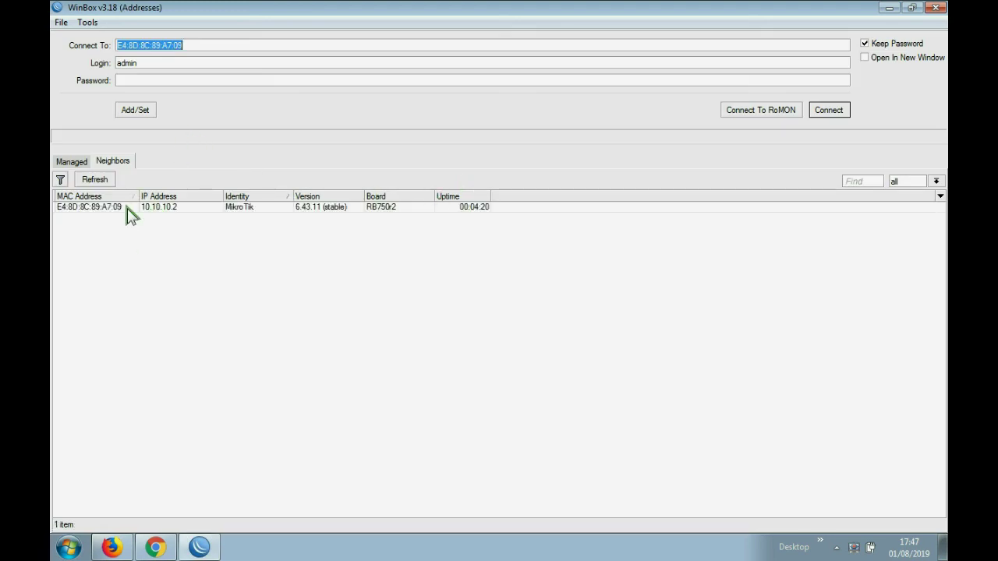
{"action": "left_click", "coordinate": [113, 207]}
{"action": "left_click", "coordinate": [831, 111]}
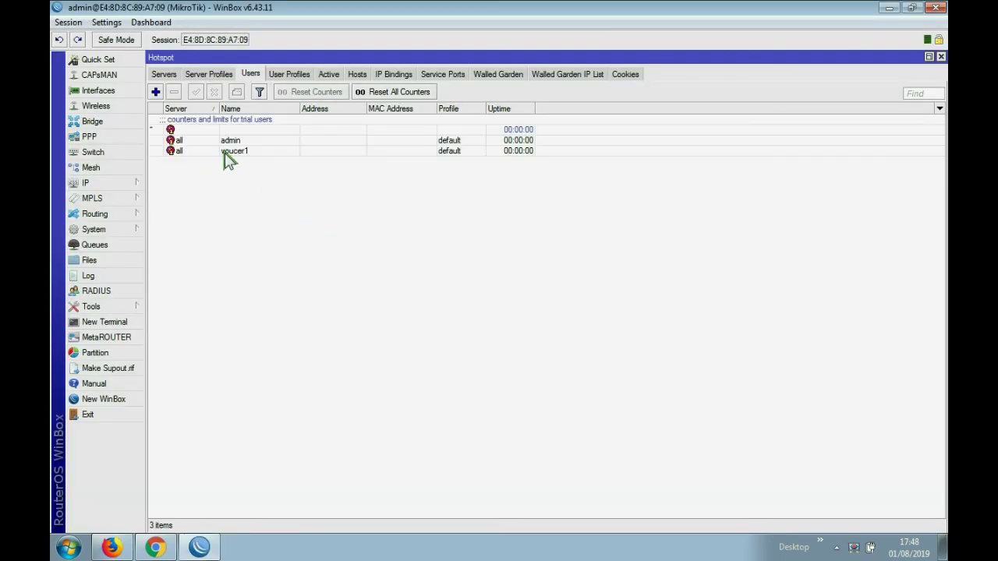
{"action": "double_click", "coordinate": [230, 152]}
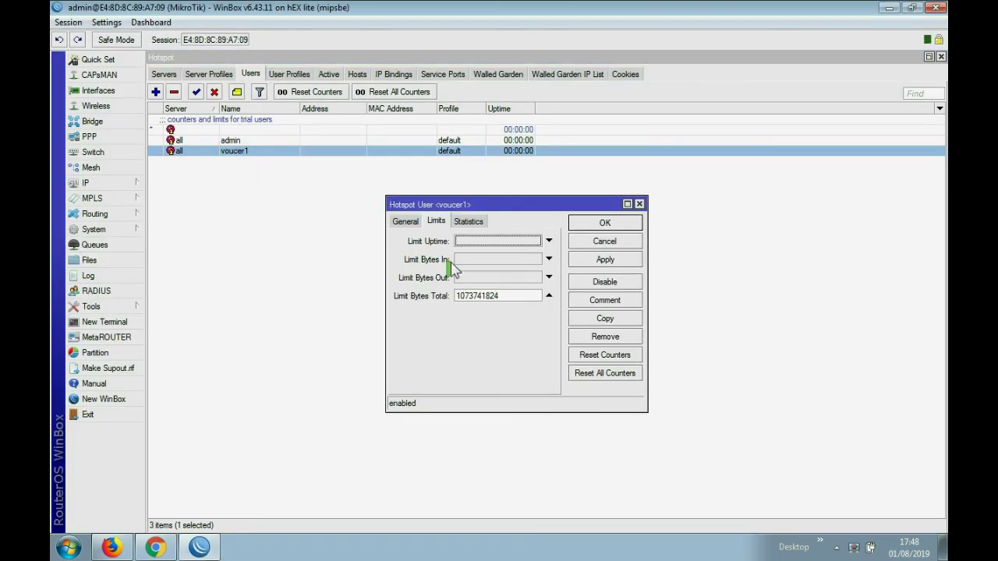
{"action": "left_click", "coordinate": [405, 222]}
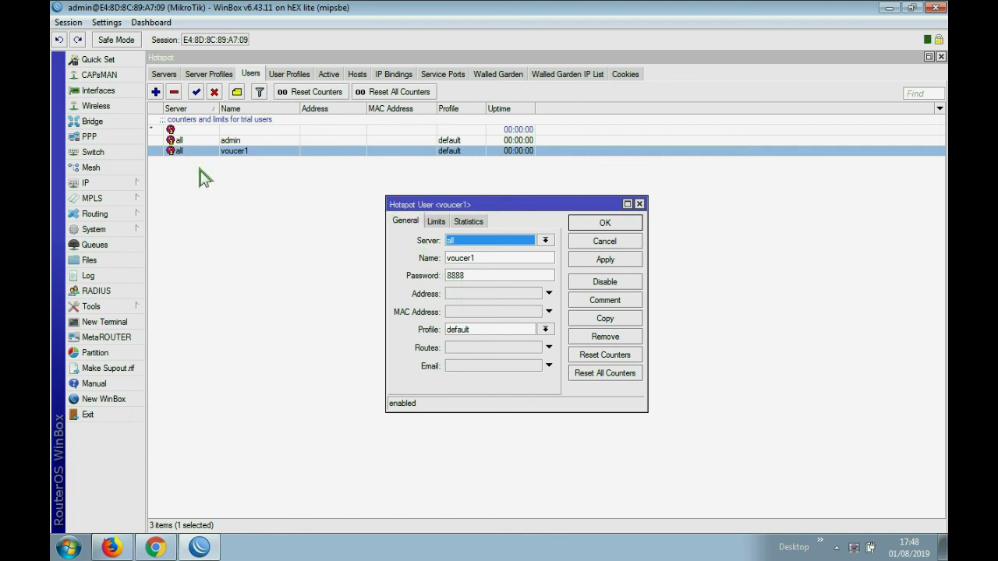
{"action": "left_click", "coordinate": [613, 241]}
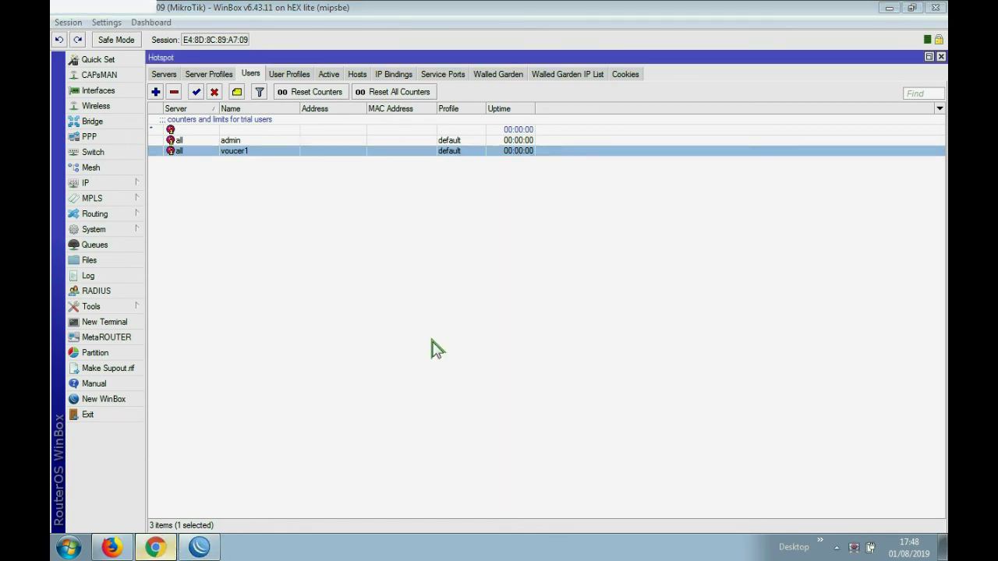
{"action": "key", "text": "alt+Tab"}
{"action": "left_click", "coordinate": [502, 248]}
- Log in to the hotspot as voucer1 and decline Chrome's offer to save the password
{"action": "type", "text": "voucer1"}
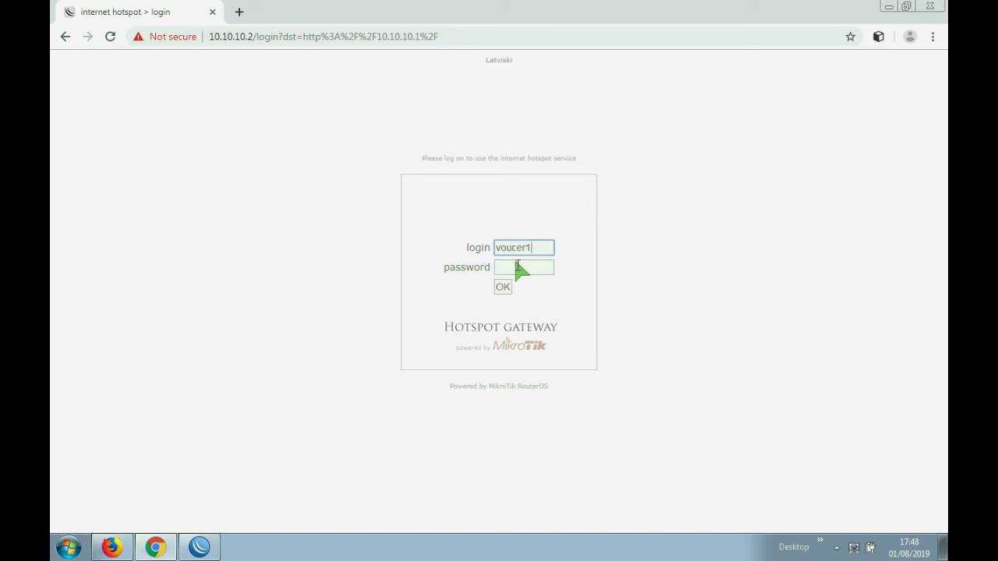
{"action": "left_click", "coordinate": [516, 266]}
{"action": "left_click", "coordinate": [503, 286]}
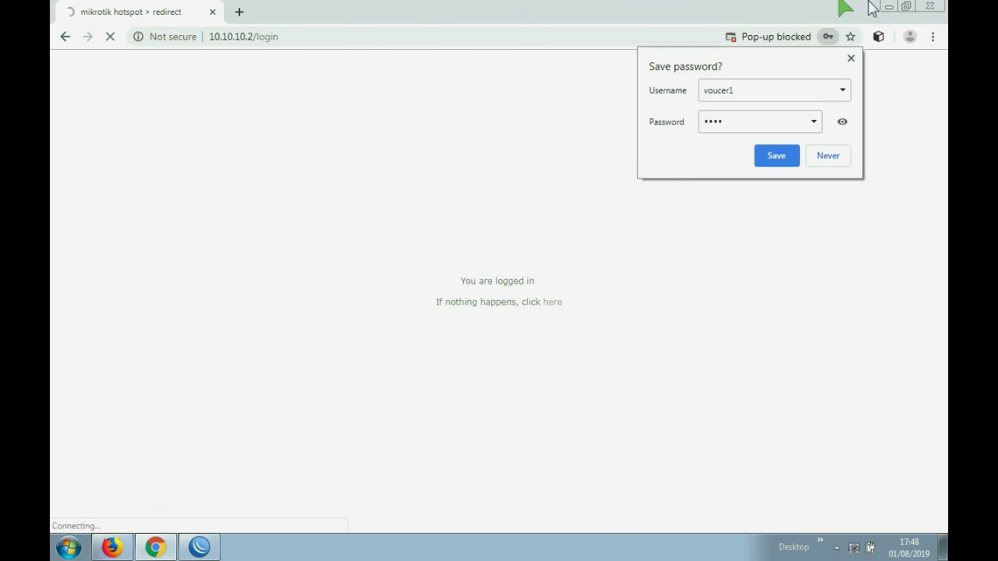
{"action": "left_click", "coordinate": [827, 156]}
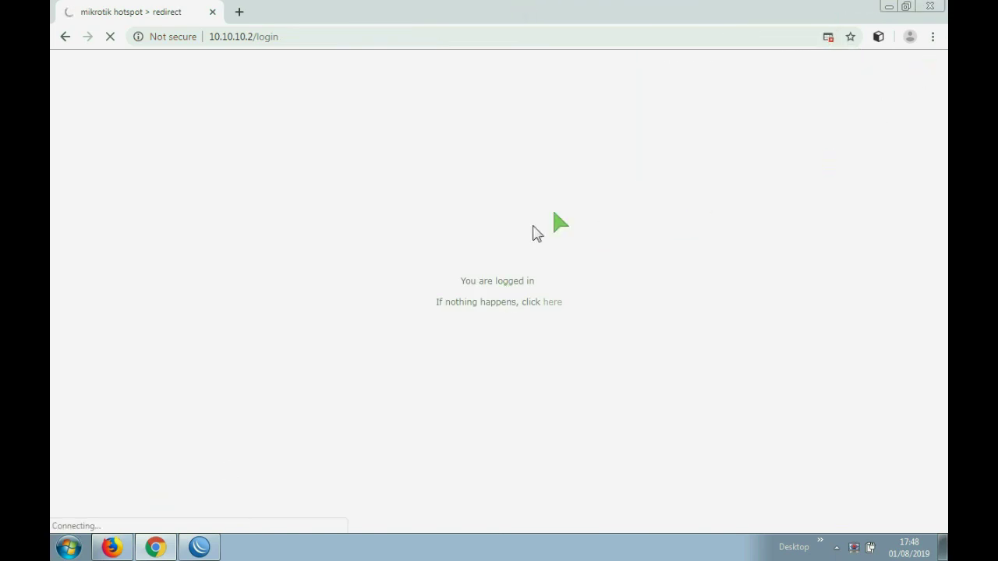
{"action": "left_click_drag", "start_coordinate": [461, 282], "coordinate": [603, 323]}
{"action": "left_click", "coordinate": [583, 340]}
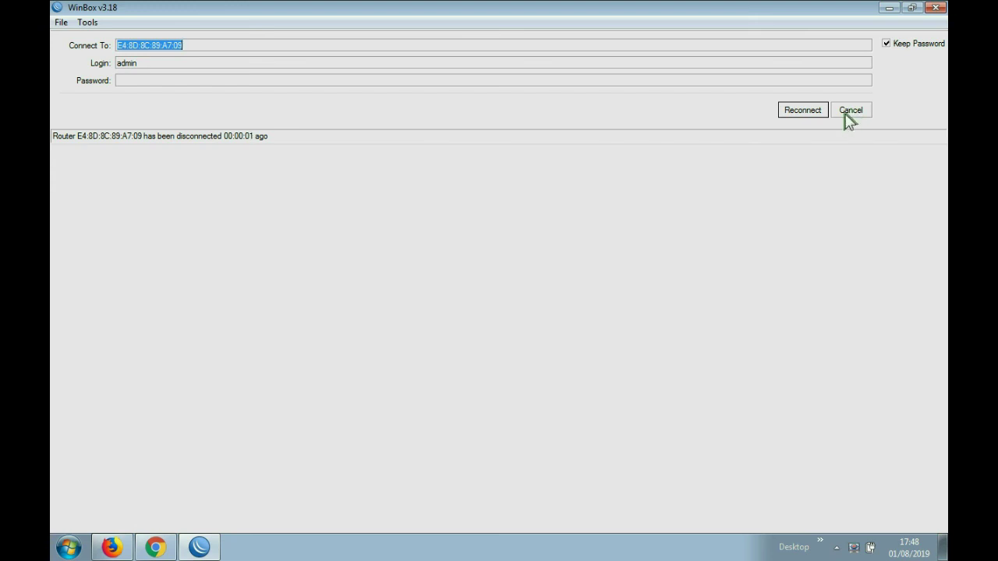
- Cancel WinBox's reconnect, then load google.com in Chrome and show the Google apps grid
{"action": "left_click", "coordinate": [851, 114]}
{"action": "left_click", "coordinate": [890, 9]}
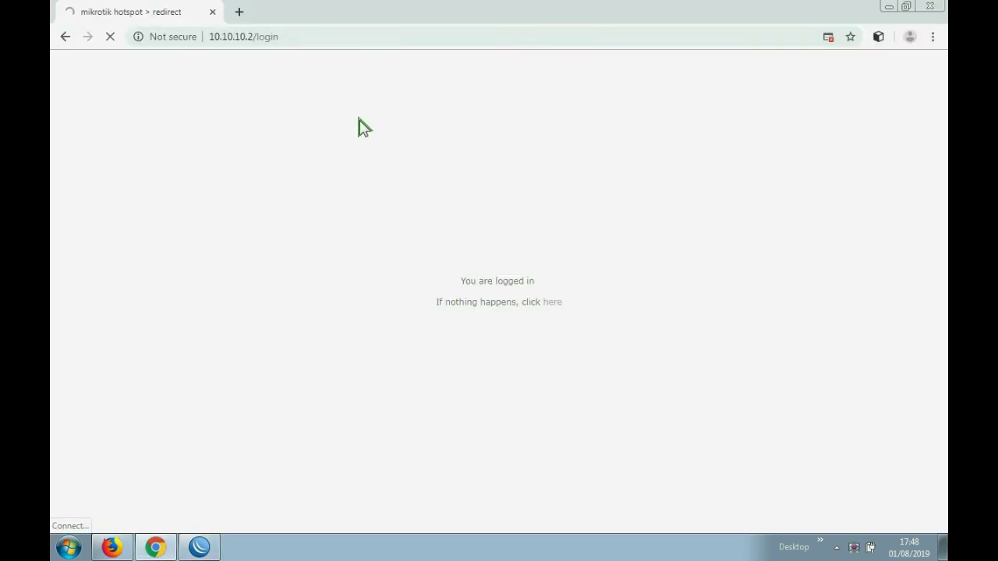
{"action": "left_click", "coordinate": [266, 37]}
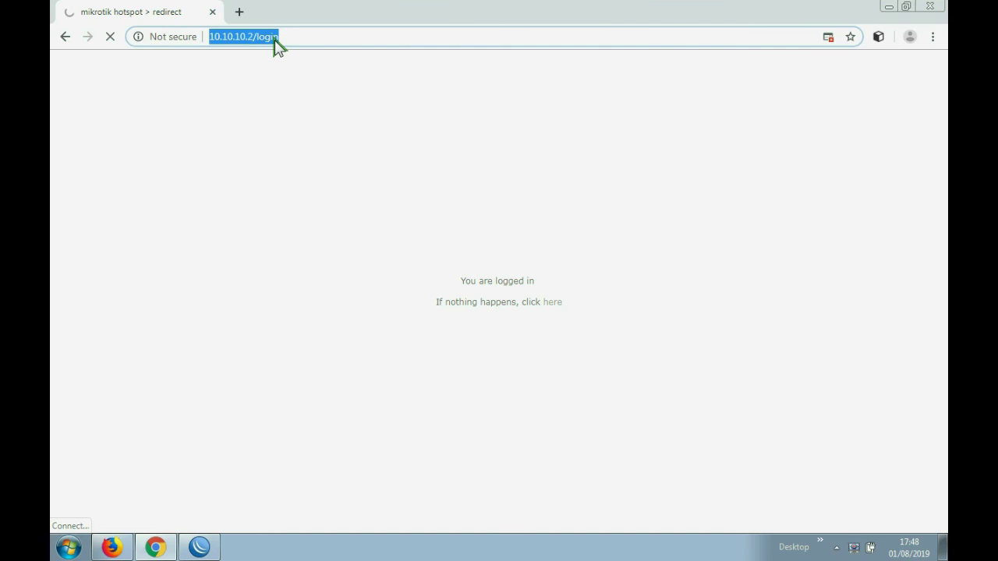
{"action": "type", "text": "g"}
{"action": "key", "text": "Return"}
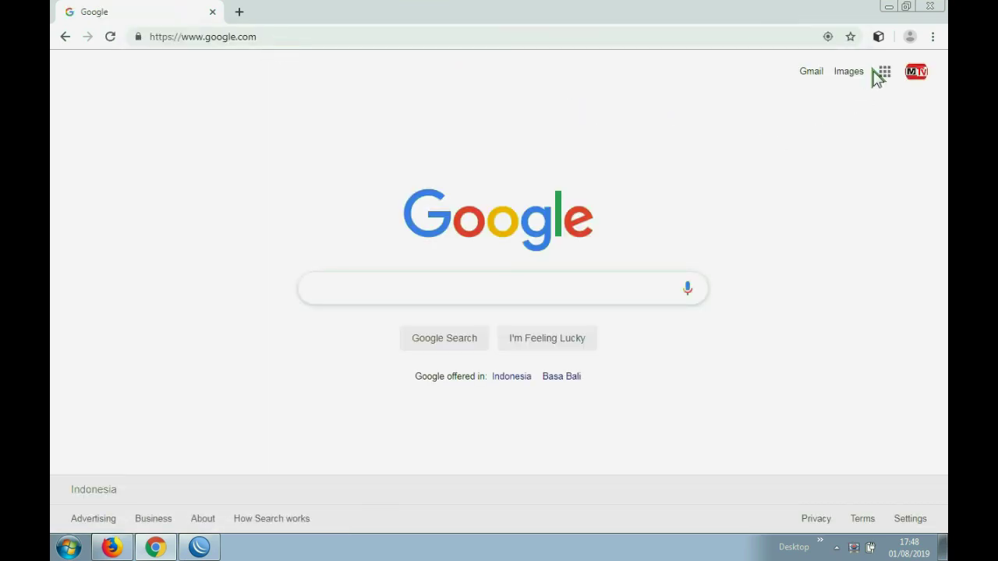
{"action": "left_click", "coordinate": [884, 72]}
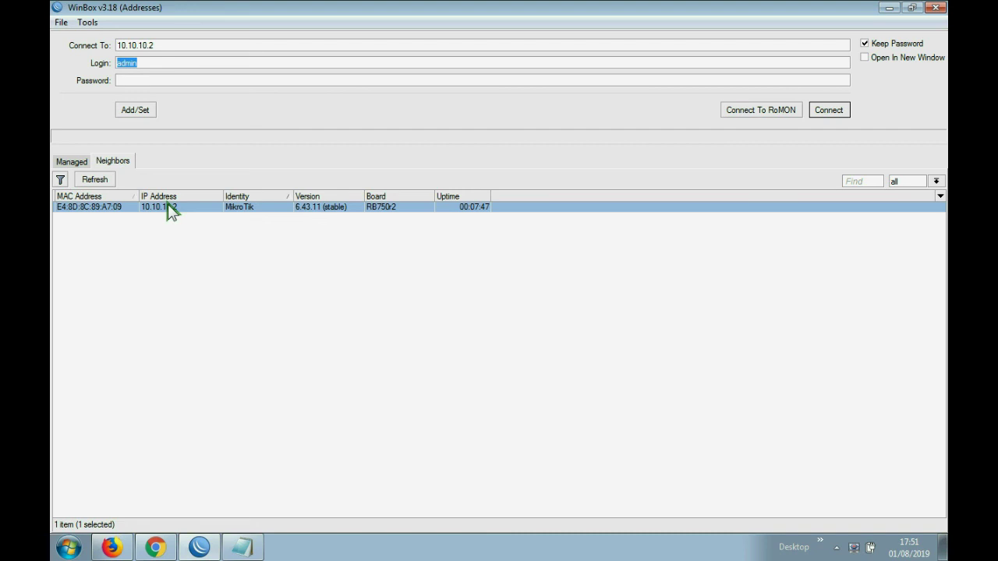
- Select the voucer1 user in the Hotspot Users list
{"action": "left_click", "coordinate": [390, 273]}
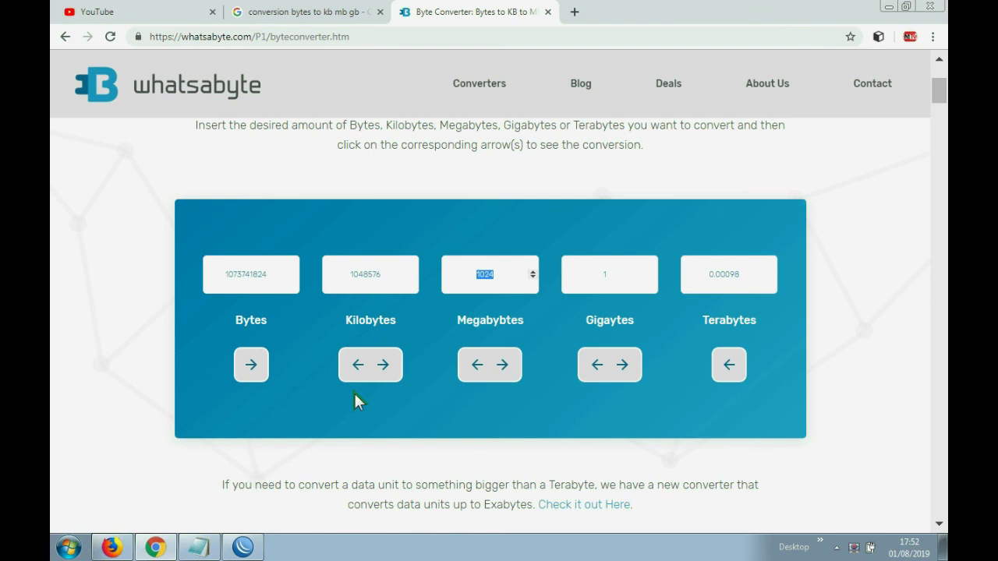
{"action": "left_click", "coordinate": [267, 274]}
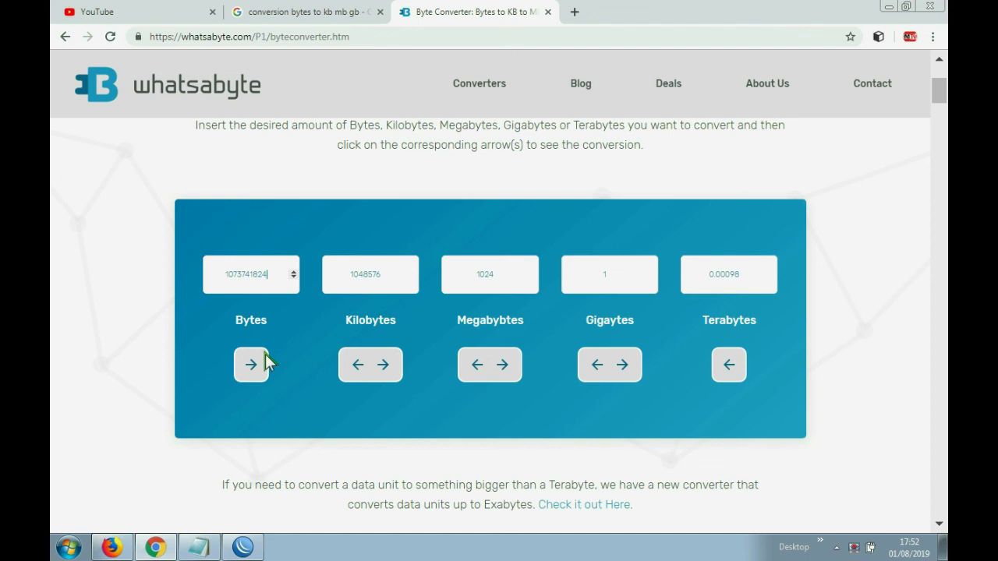
{"action": "double_click", "coordinate": [605, 275]}
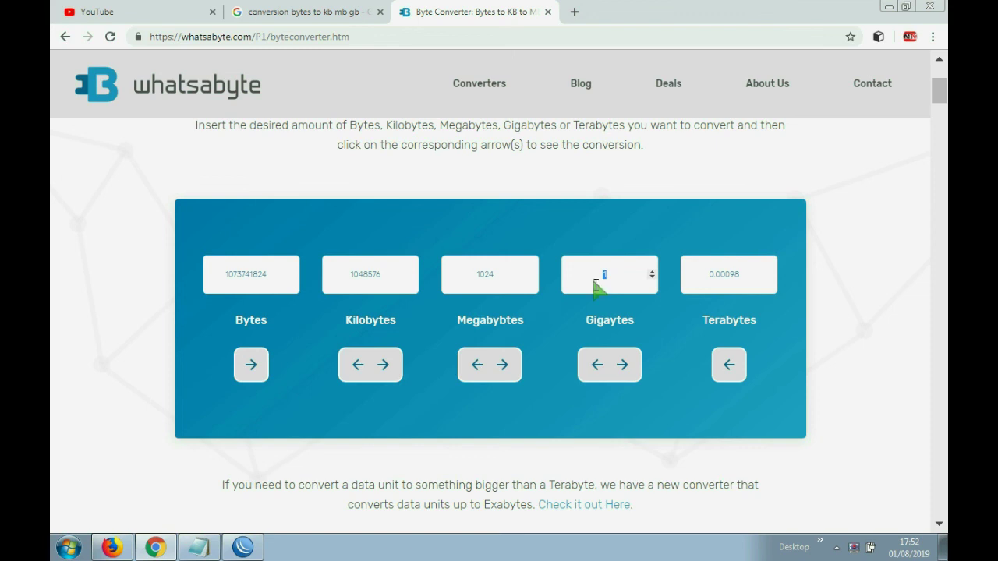
{"action": "type", "text": "2"}
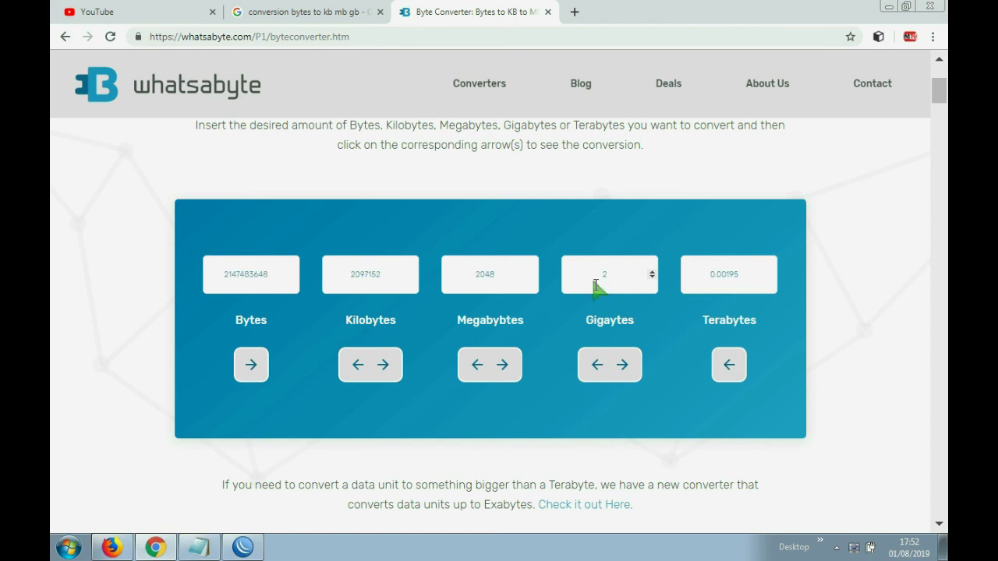
{"action": "left_click", "coordinate": [596, 365]}
{"action": "left_click_drag", "start_coordinate": [278, 277], "coordinate": [226, 279]}
{"action": "right_click", "coordinate": [244, 275]}
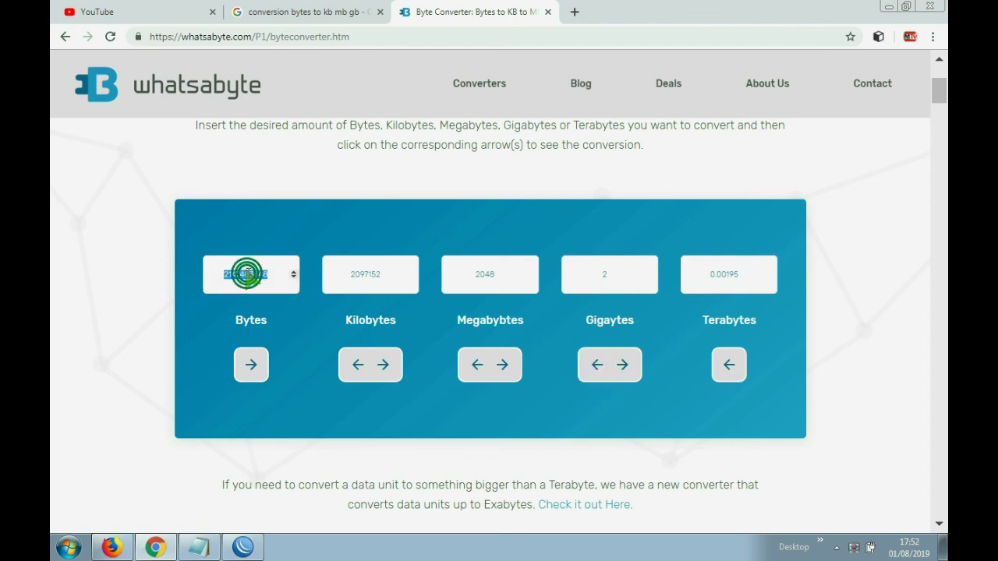
{"action": "left_click", "coordinate": [281, 301]}
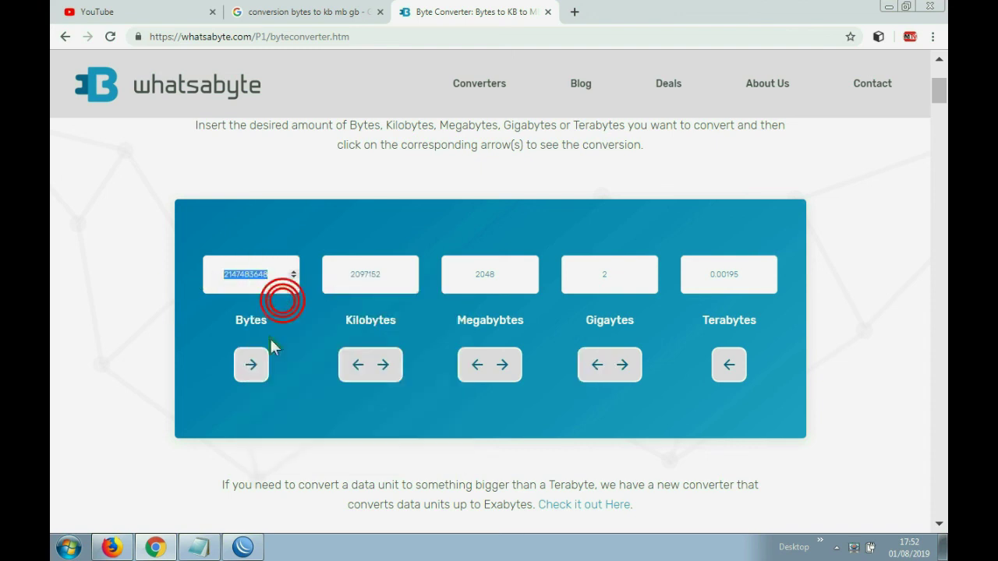
{"action": "left_click", "coordinate": [242, 547]}
{"action": "left_click_drag", "start_coordinate": [543, 290], "coordinate": [460, 310]}
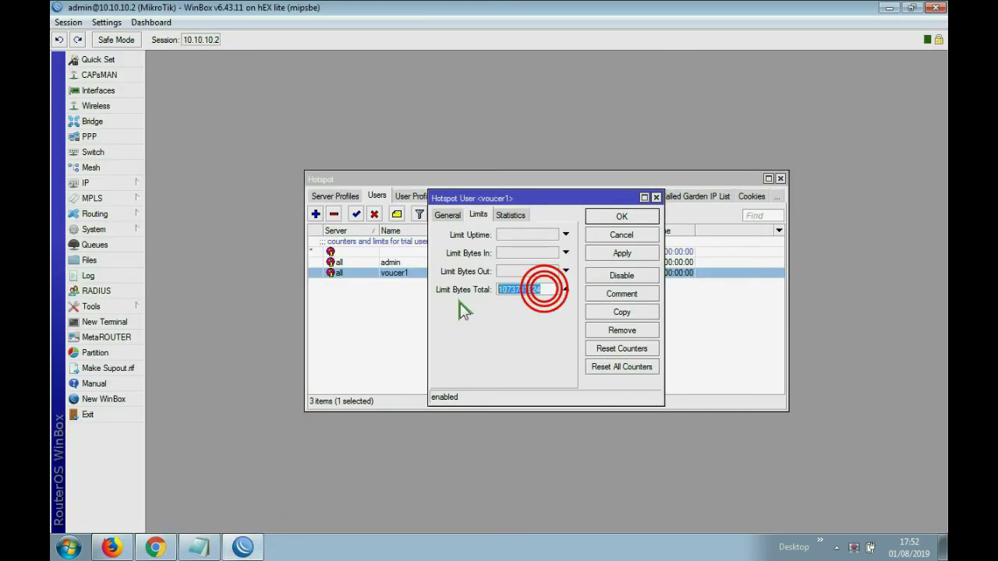
{"action": "key", "text": "ctrl+v"}
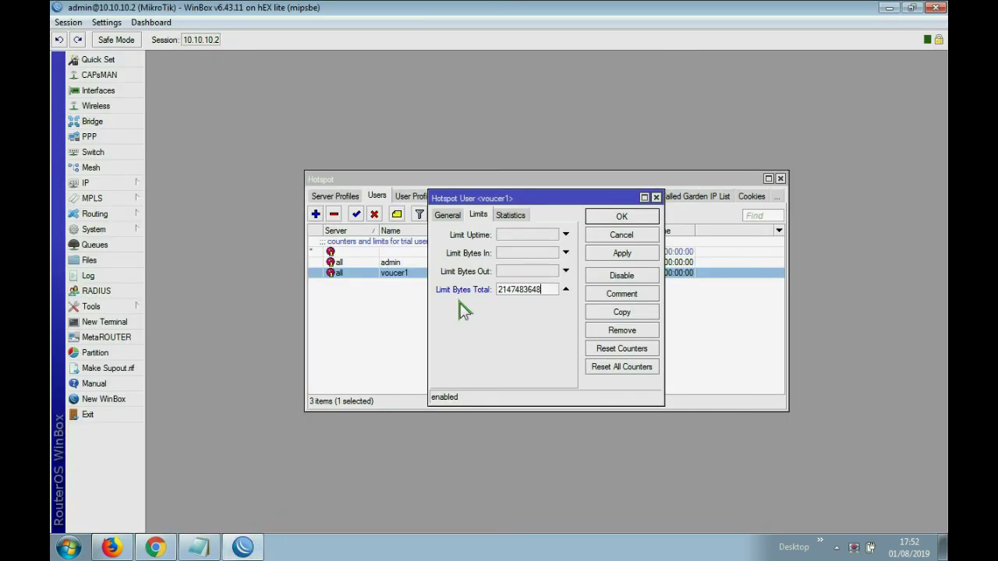
{"action": "left_click", "coordinate": [624, 251]}
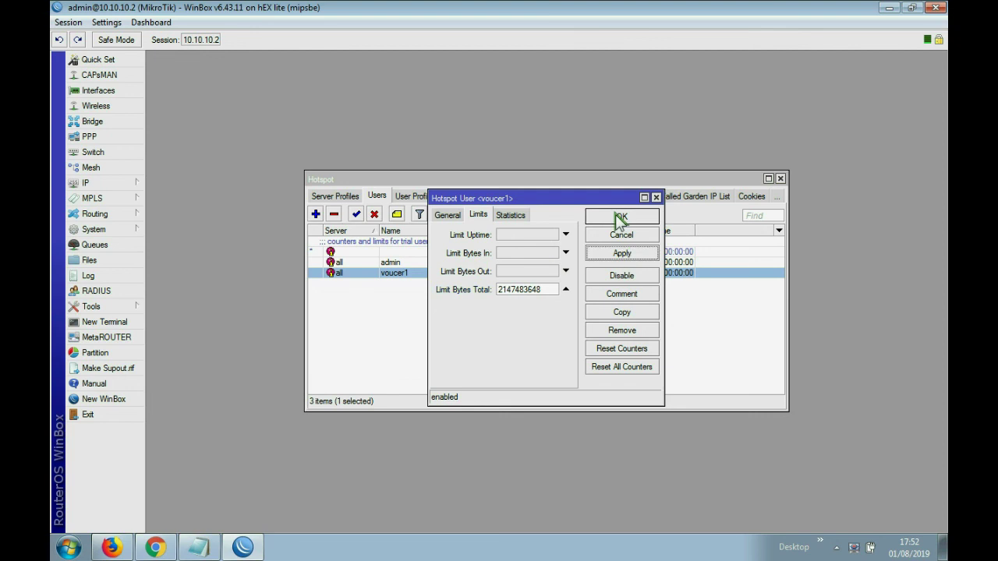
{"action": "left_click", "coordinate": [618, 217]}
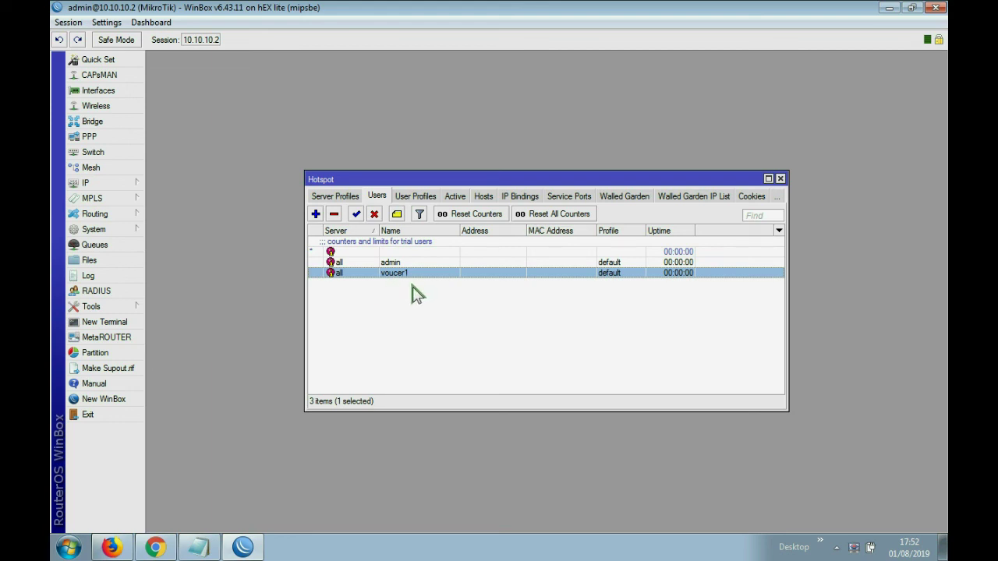
- Disable and re-enable voucer1, then delete the admin hotspot user
{"action": "left_click", "coordinate": [390, 264]}
{"action": "left_click", "coordinate": [392, 274]}
{"action": "left_click", "coordinate": [375, 214]}
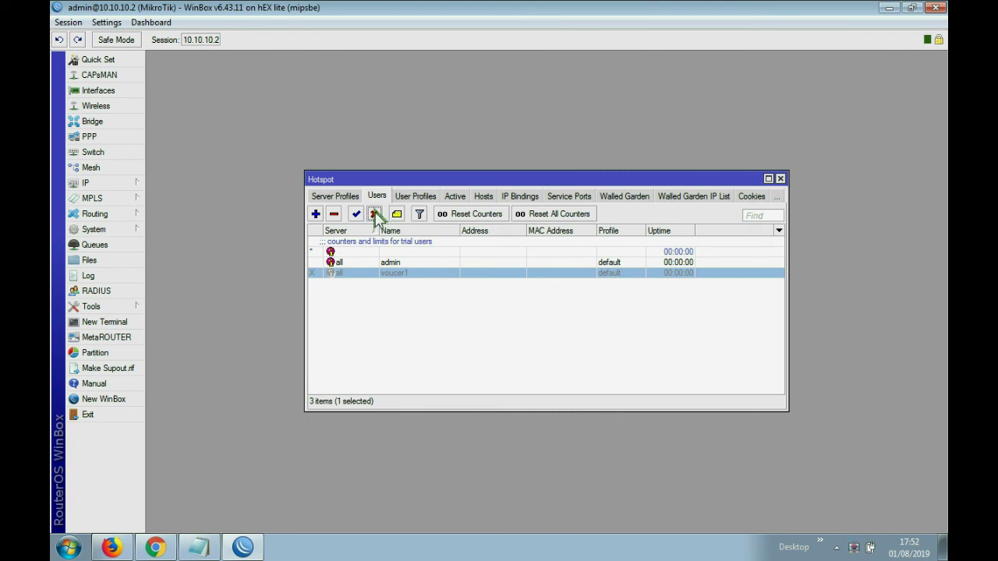
{"action": "left_click", "coordinate": [356, 215]}
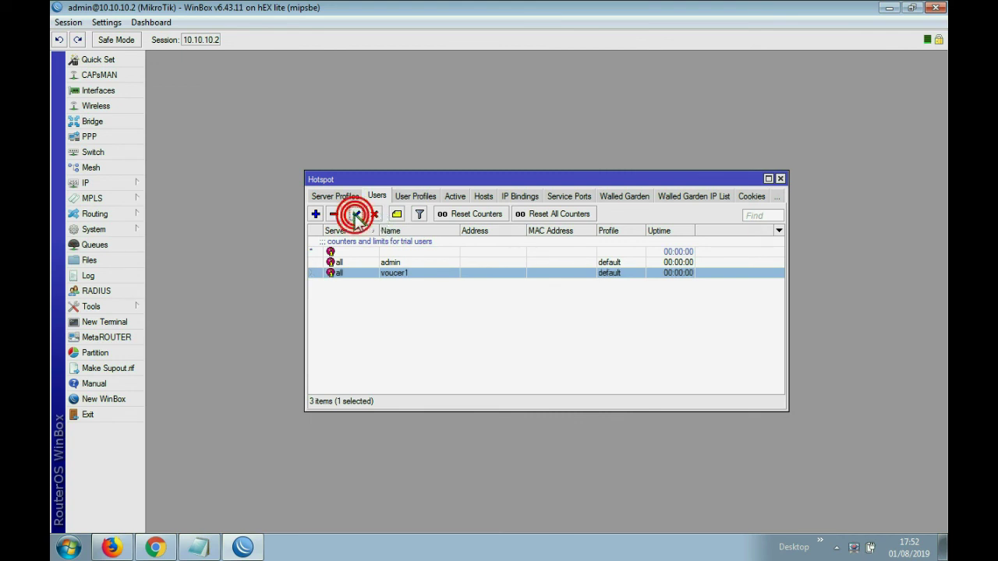
{"action": "left_click", "coordinate": [371, 264]}
{"action": "left_click", "coordinate": [333, 216]}
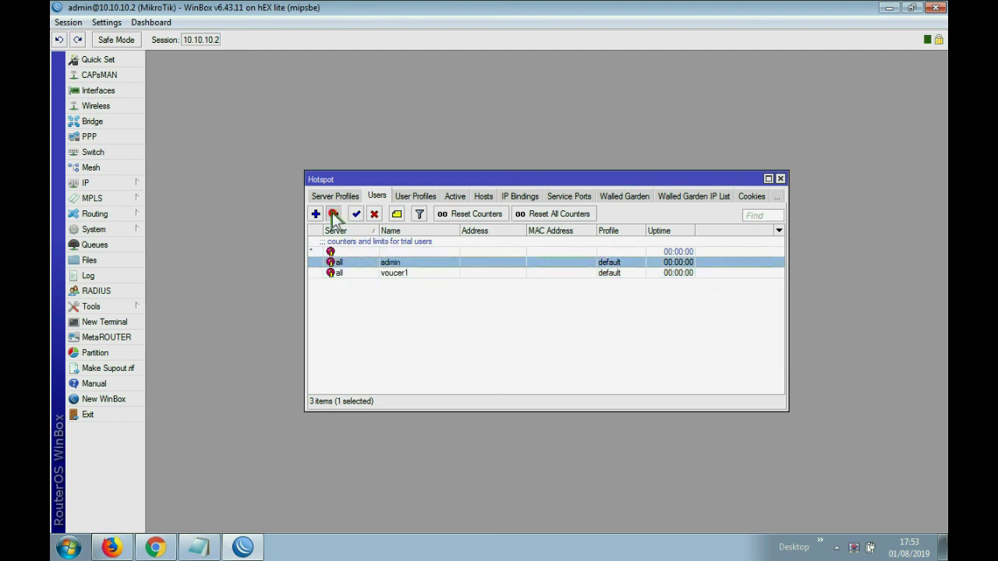